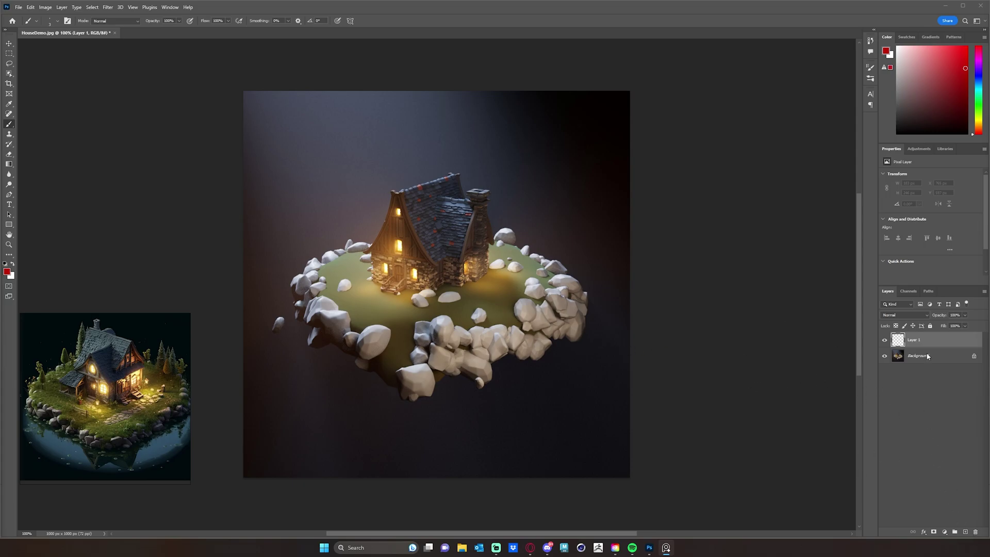
pyautogui.click(581, 208)
pyautogui.moveTo(512, 250); pyautogui.dragTo(555, 204)
pyautogui.hotkey('ctrl', 'z')
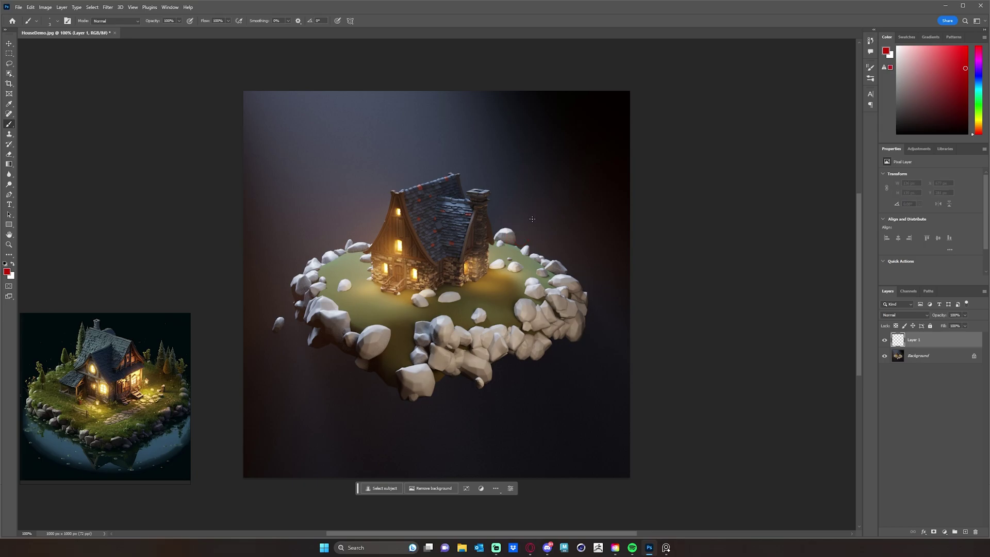
# Sketch a winding cobblestone path in red from the house's front steps down towards the island's front edge
pyautogui.hotkey('ctrl', 'space')
pyautogui.moveTo(468, 289); pyautogui.dragTo(546, 221)
pyautogui.scroll(3, 546, 220)
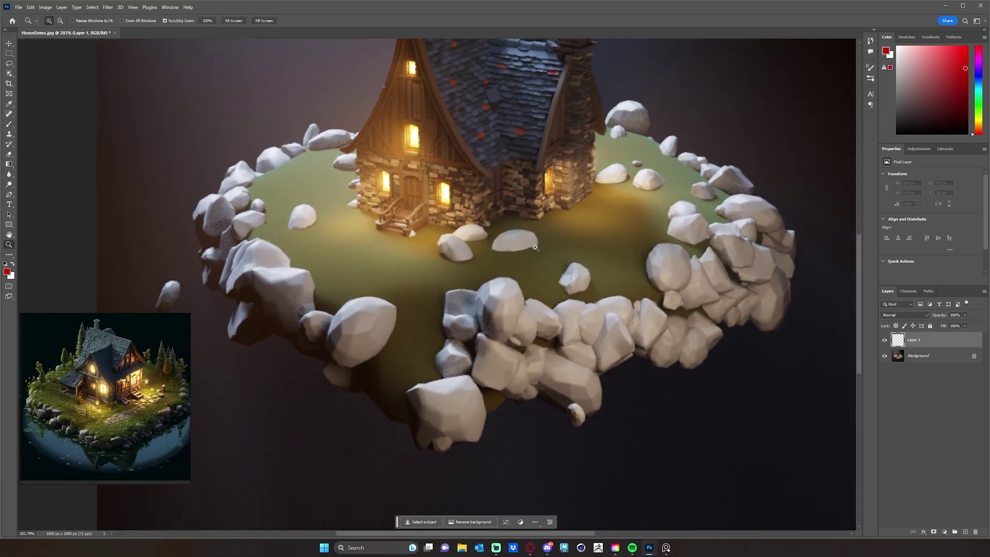
pyautogui.moveTo(544, 263)
pyautogui.mouseDown()
pyautogui.moveTo(525, 308)
pyautogui.moveTo(540, 334)
pyautogui.moveTo(565, 300)
pyautogui.mouseUp()
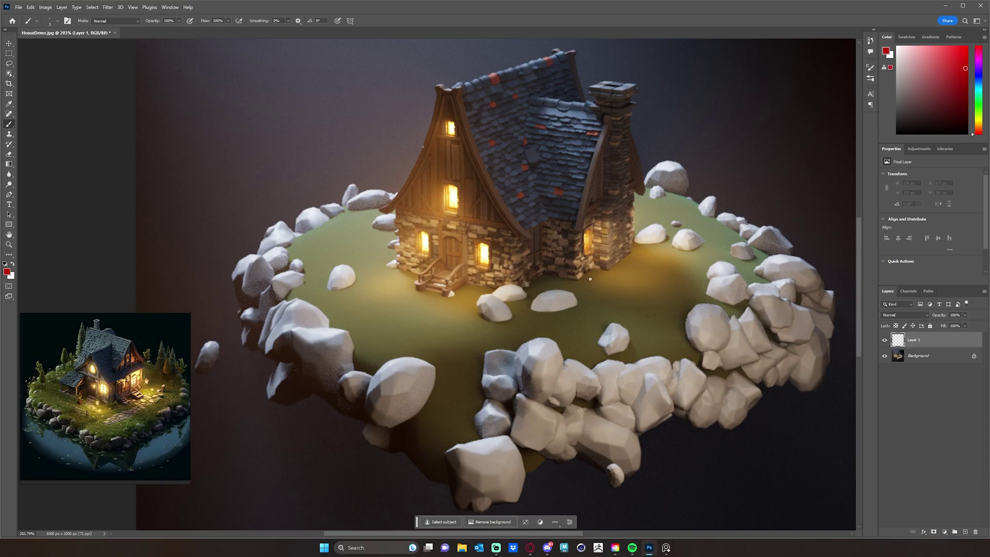
pyautogui.moveTo(582, 268); pyautogui.dragTo(578, 237)
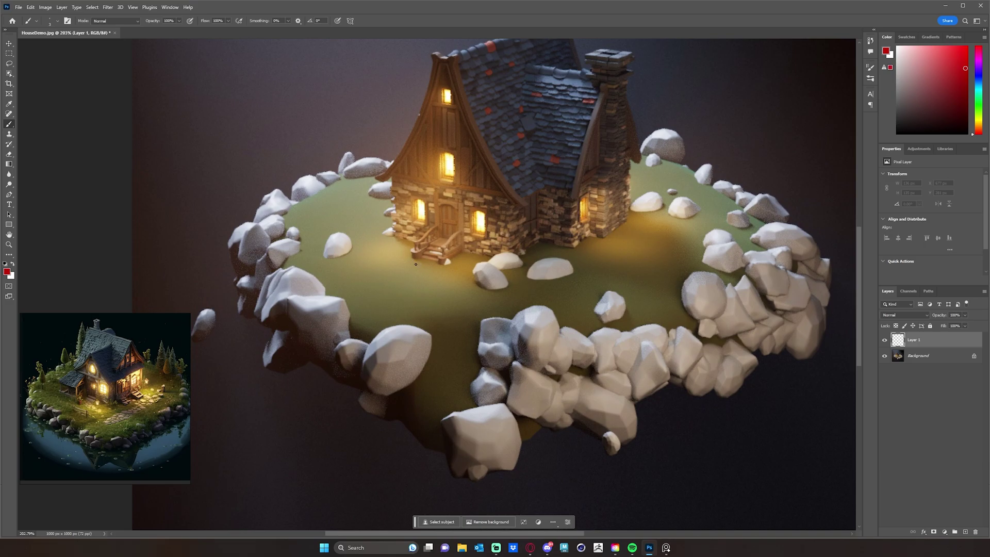
pyautogui.moveTo(413, 261)
pyautogui.mouseDown()
pyautogui.moveTo(408, 275)
pyautogui.moveTo(421, 271)
pyautogui.moveTo(414, 264)
pyautogui.moveTo(452, 274)
pyautogui.moveTo(440, 270)
pyautogui.moveTo(417, 290)
pyautogui.moveTo(436, 295)
pyautogui.moveTo(423, 282)
pyautogui.moveTo(460, 294)
pyautogui.moveTo(424, 273)
pyautogui.moveTo(430, 265)
pyautogui.moveTo(442, 305)
pyautogui.moveTo(443, 295)
pyautogui.mouseUp()
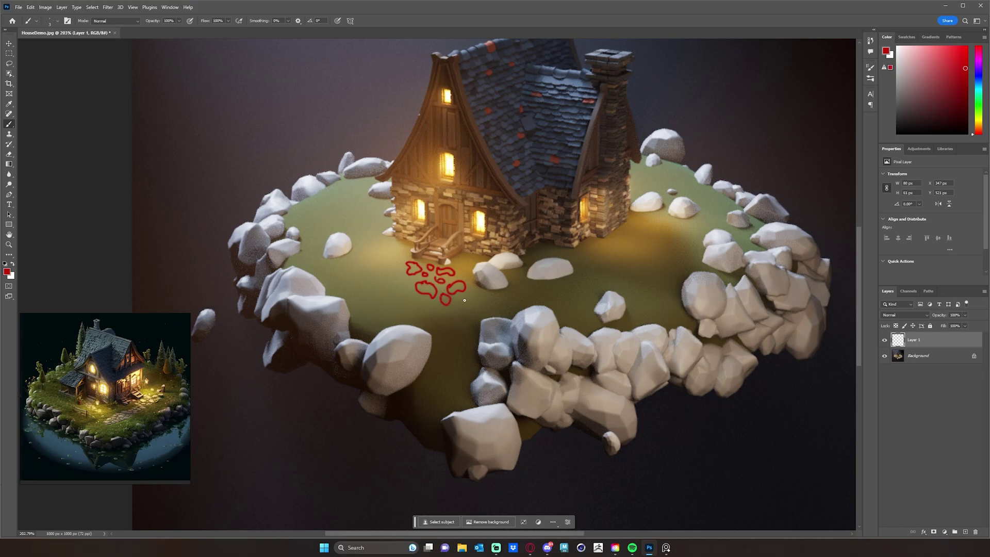
pyautogui.moveTo(464, 300)
pyautogui.mouseDown()
pyautogui.moveTo(485, 306)
pyautogui.moveTo(411, 311)
pyautogui.moveTo(415, 304)
pyautogui.moveTo(435, 313)
pyautogui.moveTo(430, 301)
pyautogui.moveTo(450, 317)
pyautogui.mouseUp()
pyautogui.moveTo(412, 265); pyautogui.dragTo(434, 328)
pyautogui.moveTo(443, 278)
pyautogui.mouseDown()
pyautogui.moveTo(481, 301)
pyautogui.moveTo(483, 319)
pyautogui.mouseUp()
# Erase and redraw the stone outlines at the start of the path beside the front steps
pyautogui.press('e')
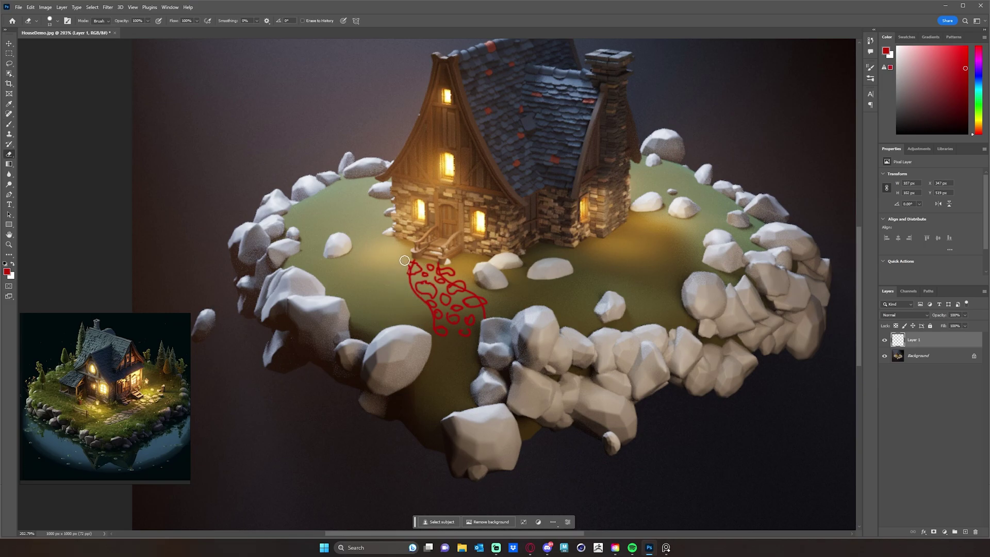
pyautogui.moveTo(405, 259); pyautogui.dragTo(405, 265)
pyautogui.moveTo(413, 262)
pyautogui.mouseDown()
pyautogui.moveTo(408, 280)
pyautogui.moveTo(410, 259)
pyautogui.moveTo(421, 266)
pyautogui.mouseUp()
pyautogui.press('b')
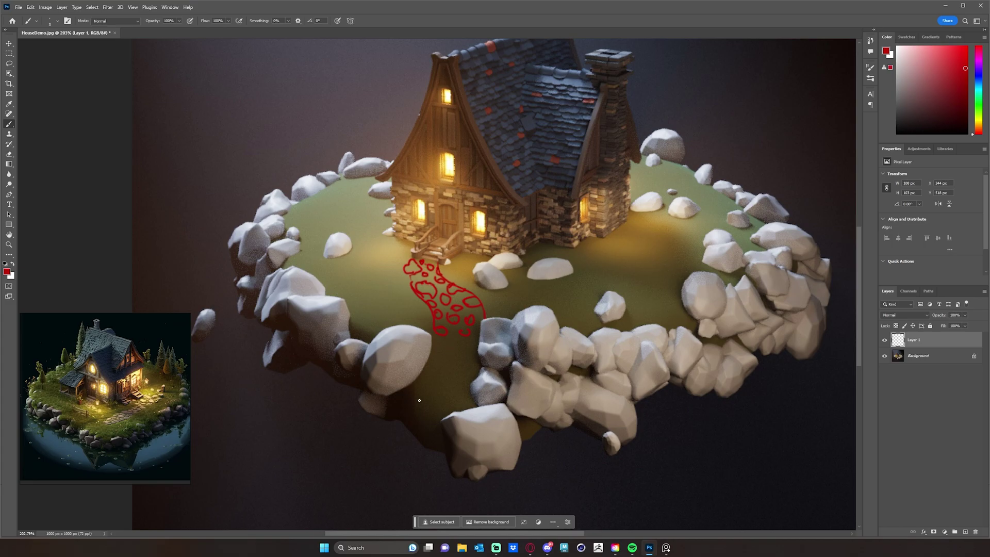
# Sketch a wooden dock with support posts off the island's front edge and horizontal planks linking it to the path
pyautogui.moveTo(483, 365); pyautogui.dragTo(506, 293)
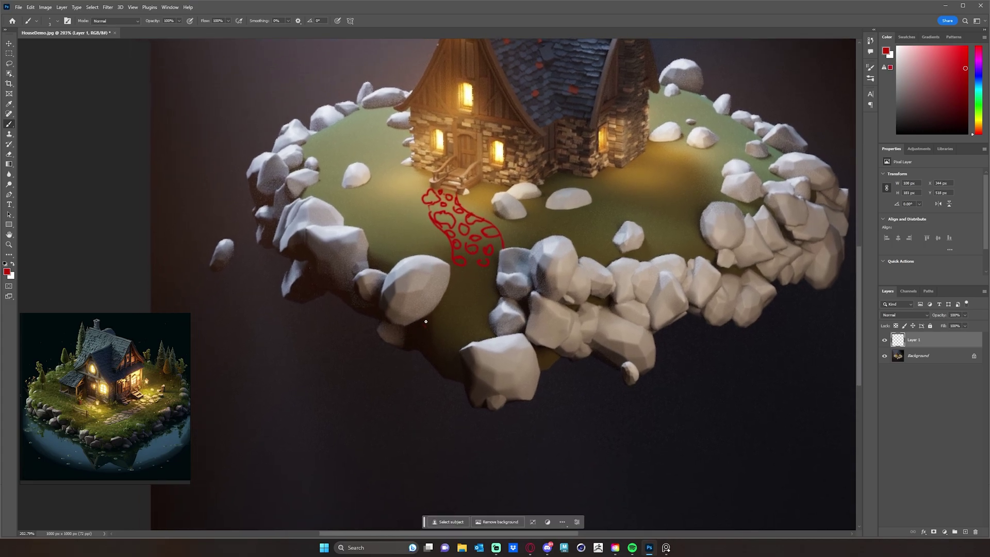
pyautogui.moveTo(485, 328)
pyautogui.mouseDown()
pyautogui.moveTo(421, 322)
pyautogui.moveTo(362, 394)
pyautogui.moveTo(423, 390)
pyautogui.moveTo(379, 395)
pyautogui.moveTo(451, 401)
pyautogui.moveTo(482, 322)
pyautogui.moveTo(446, 391)
pyautogui.mouseUp()
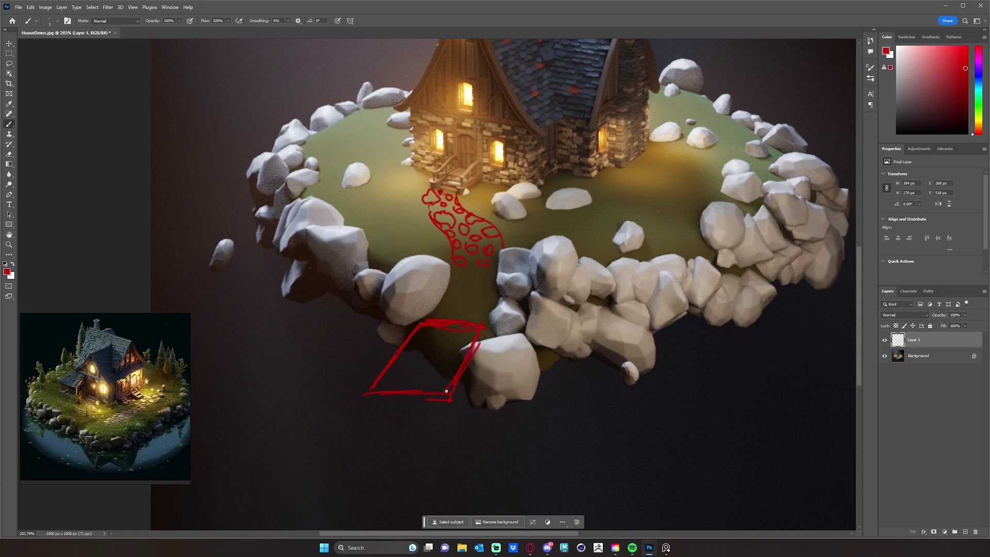
pyautogui.moveTo(370, 398)
pyautogui.mouseDown()
pyautogui.moveTo(381, 396)
pyautogui.moveTo(380, 431)
pyautogui.moveTo(389, 394)
pyautogui.moveTo(392, 430)
pyautogui.moveTo(379, 429)
pyautogui.mouseUp()
pyautogui.moveTo(438, 401); pyautogui.dragTo(439, 428)
pyautogui.moveTo(439, 428)
pyautogui.mouseDown()
pyautogui.moveTo(473, 348)
pyautogui.moveTo(473, 401)
pyautogui.moveTo(464, 338)
pyautogui.mouseUp()
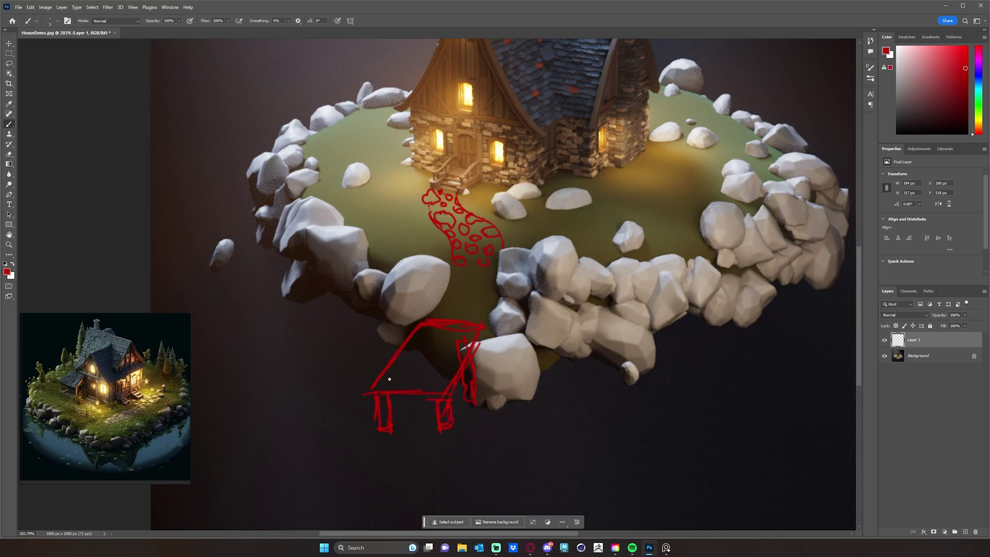
pyautogui.moveTo(375, 410)
pyautogui.mouseDown()
pyautogui.moveTo(371, 384)
pyautogui.moveTo(388, 394)
pyautogui.moveTo(384, 384)
pyautogui.mouseUp()
pyautogui.moveTo(433, 410)
pyautogui.mouseDown()
pyautogui.moveTo(434, 377)
pyautogui.moveTo(451, 419)
pyautogui.mouseUp()
pyautogui.moveTo(488, 271)
pyautogui.mouseDown()
pyautogui.moveTo(503, 274)
pyautogui.moveTo(446, 274)
pyautogui.mouseUp()
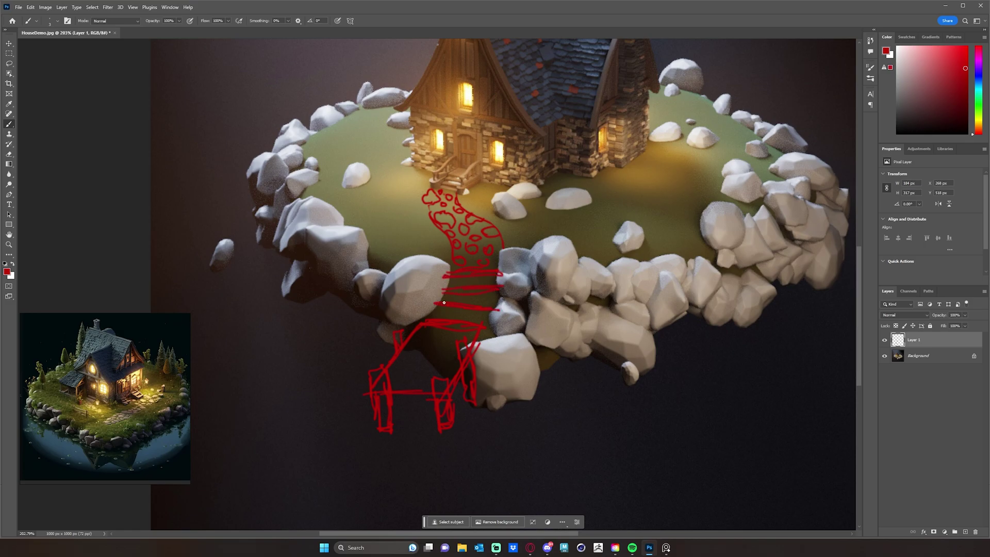
# Sketch a bush by the front-left rocks, a small one against the house wall, and grass tufts around the front-right rocks
pyautogui.moveTo(624, 394)
pyautogui.mouseDown()
pyautogui.moveTo(596, 387)
pyautogui.moveTo(636, 411)
pyautogui.moveTo(611, 477)
pyautogui.mouseUp()
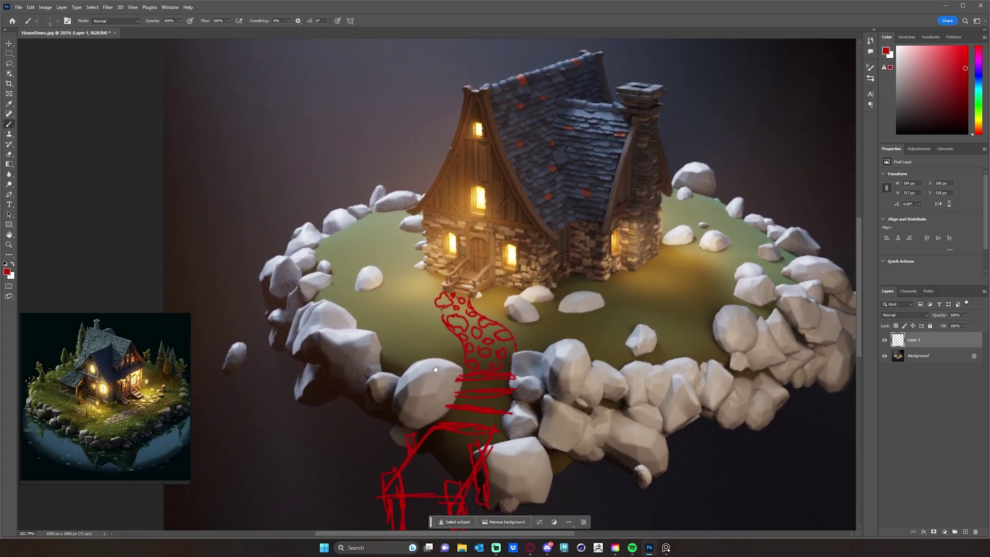
pyautogui.moveTo(415, 348)
pyautogui.mouseDown()
pyautogui.moveTo(445, 322)
pyautogui.moveTo(416, 323)
pyautogui.moveTo(419, 309)
pyautogui.moveTo(447, 324)
pyautogui.moveTo(441, 346)
pyautogui.moveTo(414, 344)
pyautogui.mouseUp()
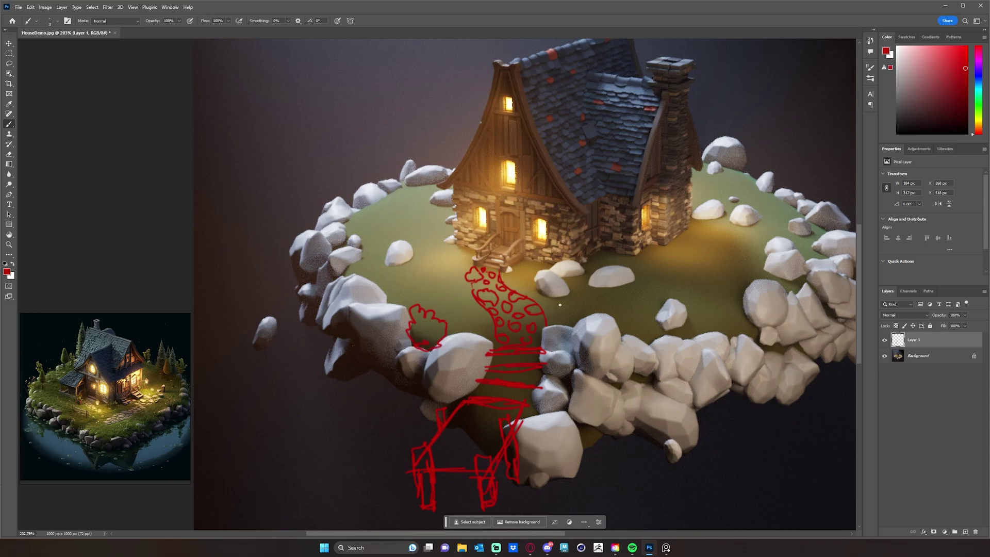
pyautogui.moveTo(607, 251); pyautogui.dragTo(586, 255)
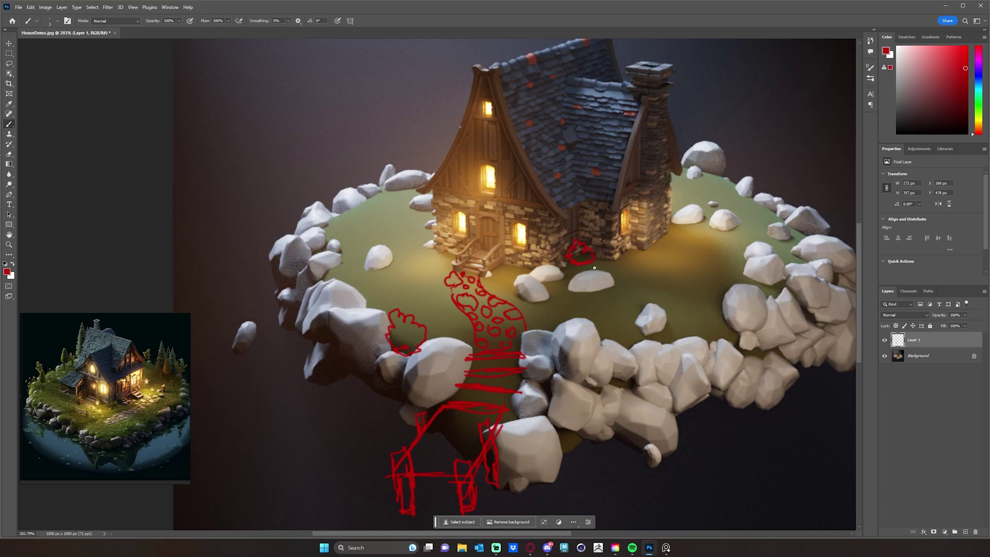
pyautogui.moveTo(594, 267)
pyautogui.mouseDown()
pyautogui.moveTo(570, 292)
pyautogui.moveTo(556, 292)
pyautogui.moveTo(621, 274)
pyautogui.mouseUp()
pyautogui.moveTo(668, 317)
pyautogui.mouseDown()
pyautogui.moveTo(654, 336)
pyautogui.moveTo(667, 335)
pyautogui.moveTo(625, 324)
pyautogui.mouseUp()
pyautogui.moveTo(730, 316); pyautogui.dragTo(738, 340)
pyautogui.moveTo(775, 287); pyautogui.dragTo(772, 295)
# Sketch a large rounded tree with a tall trunk behind the chimney side of the house
pyautogui.moveTo(688, 225); pyautogui.dragTo(691, 330)
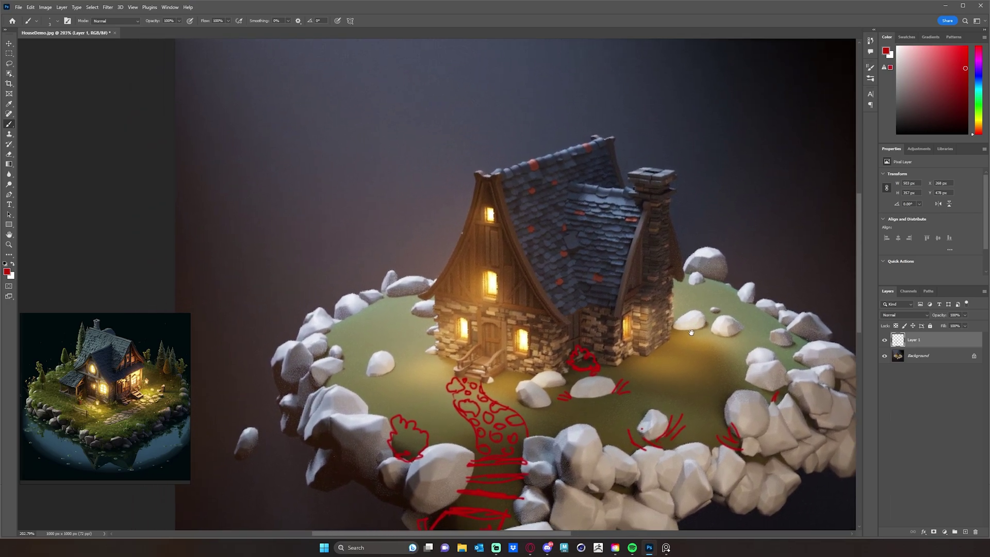
pyautogui.moveTo(583, 247); pyautogui.dragTo(554, 291)
pyautogui.moveTo(697, 315); pyautogui.dragTo(659, 309)
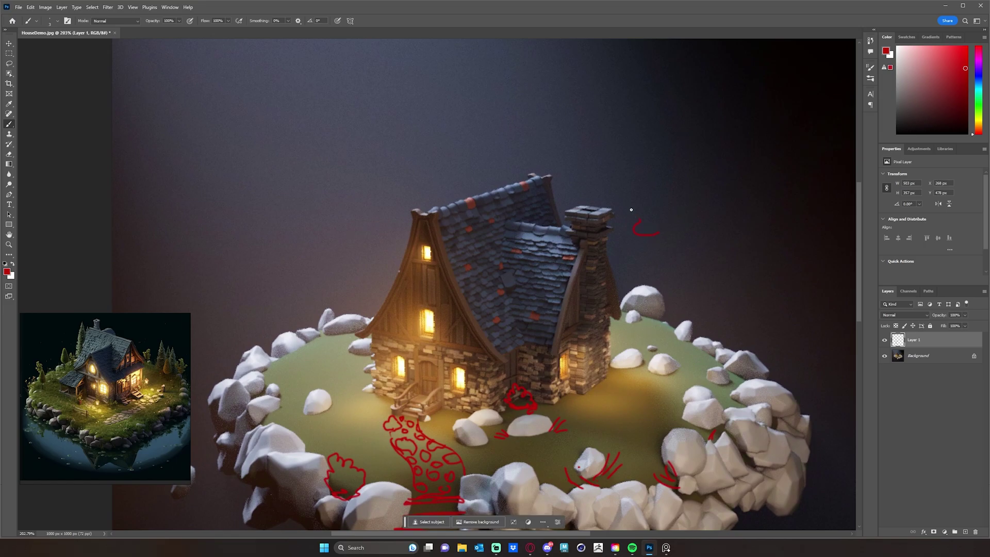
pyautogui.moveTo(651, 110)
pyautogui.mouseDown()
pyautogui.moveTo(703, 116)
pyautogui.moveTo(772, 174)
pyautogui.moveTo(733, 239)
pyautogui.moveTo(648, 240)
pyautogui.mouseUp()
pyautogui.moveTo(661, 321)
pyautogui.mouseDown()
pyautogui.moveTo(651, 338)
pyautogui.moveTo(683, 345)
pyautogui.moveTo(682, 263)
pyautogui.mouseUp()
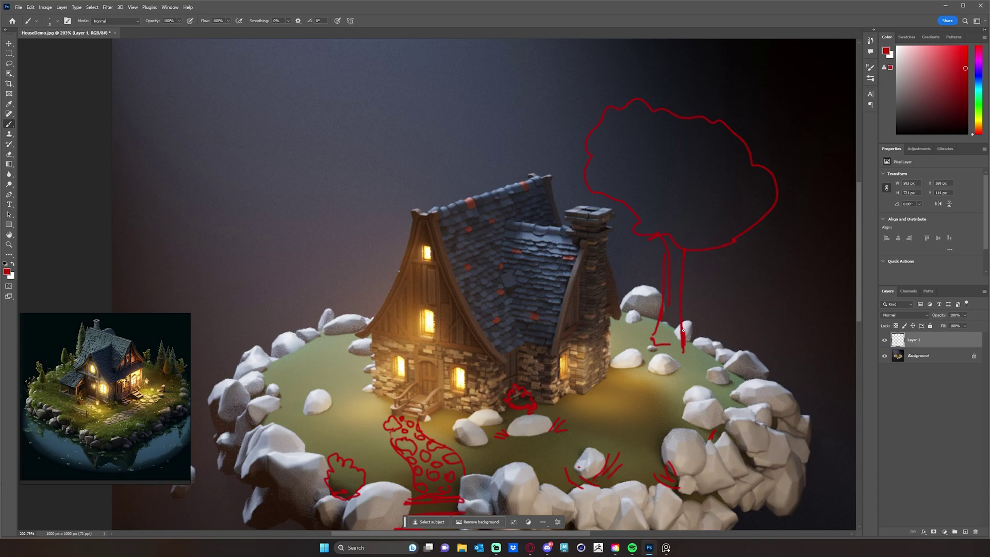
pyautogui.moveTo(740, 285)
pyautogui.mouseDown()
pyautogui.moveTo(683, 329)
pyautogui.moveTo(748, 235)
pyautogui.moveTo(706, 261)
pyautogui.moveTo(725, 277)
pyautogui.mouseUp()
pyautogui.moveTo(618, 241); pyautogui.dragTo(791, 304)
pyautogui.moveTo(528, 231); pyautogui.dragTo(513, 215)
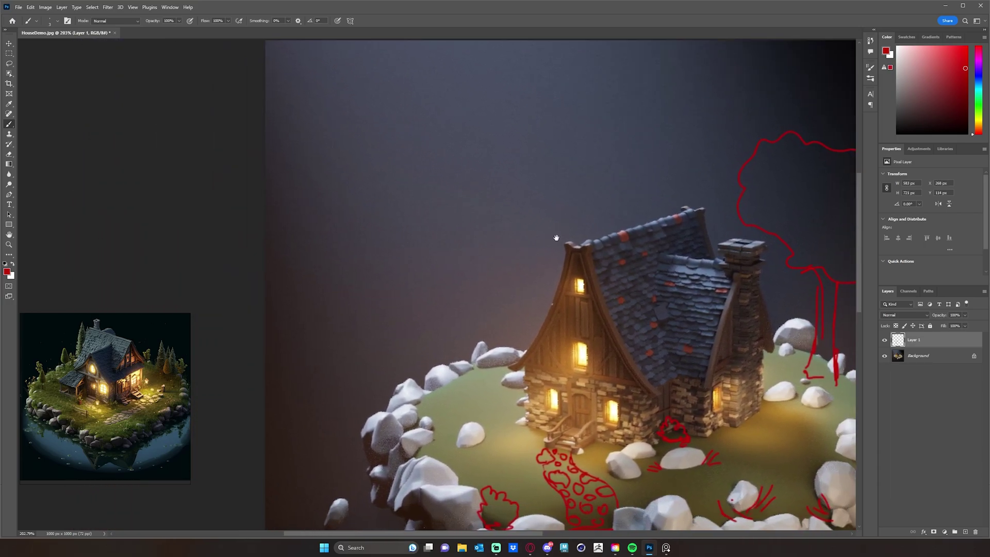
pyautogui.moveTo(616, 263)
pyautogui.mouseDown()
pyautogui.moveTo(531, 258)
pyautogui.moveTo(458, 232)
pyautogui.mouseUp()
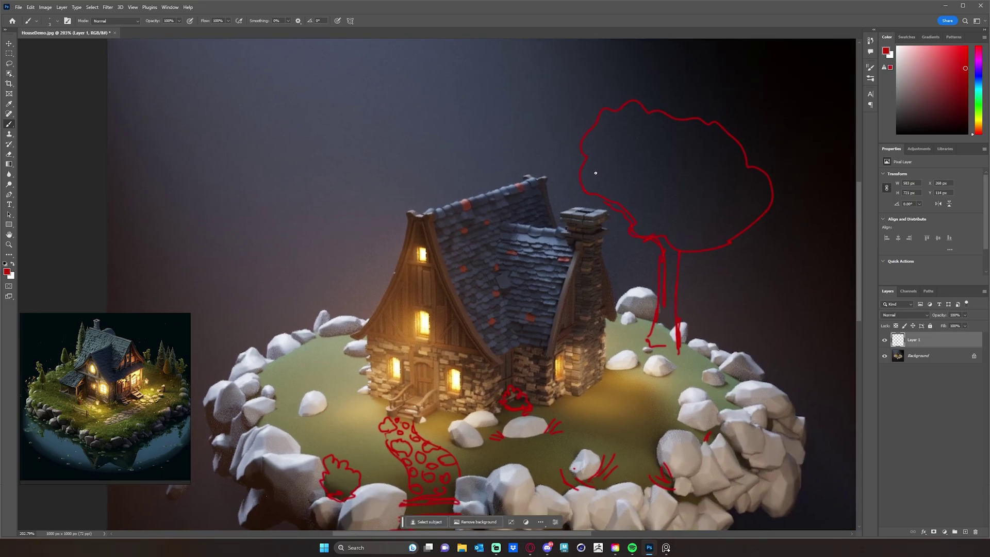
# Erase the large tree sketched behind the chimney
pyautogui.press('e')
pyautogui.moveTo(574, 135)
pyautogui.mouseDown()
pyautogui.moveTo(567, 162)
pyautogui.moveTo(611, 179)
pyautogui.moveTo(613, 203)
pyautogui.moveTo(577, 200)
pyautogui.moveTo(638, 80)
pyautogui.moveTo(693, 120)
pyautogui.moveTo(724, 122)
pyautogui.mouseUp()
pyautogui.moveTo(646, 110)
pyautogui.mouseDown()
pyautogui.moveTo(760, 149)
pyautogui.moveTo(741, 163)
pyautogui.moveTo(780, 216)
pyautogui.moveTo(749, 214)
pyautogui.moveTo(685, 235)
pyautogui.moveTo(658, 351)
pyautogui.moveTo(667, 218)
pyautogui.moveTo(651, 248)
pyautogui.moveTo(609, 204)
pyautogui.moveTo(666, 257)
pyautogui.moveTo(722, 243)
pyautogui.moveTo(707, 250)
pyautogui.moveTo(725, 266)
pyautogui.mouseUp()
pyautogui.hscroll(-1, 728, 205)
pyautogui.scroll(-1, 728, 205)
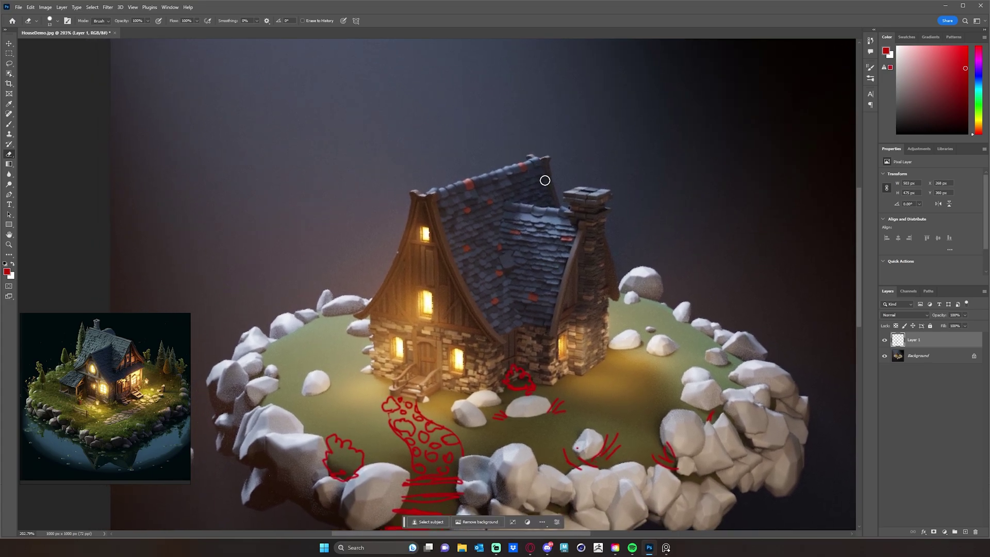
# Sketch a leafy tree canopy rising behind the roof and chimney, with pointed pines beside it on the right rear edge
pyautogui.press('b')
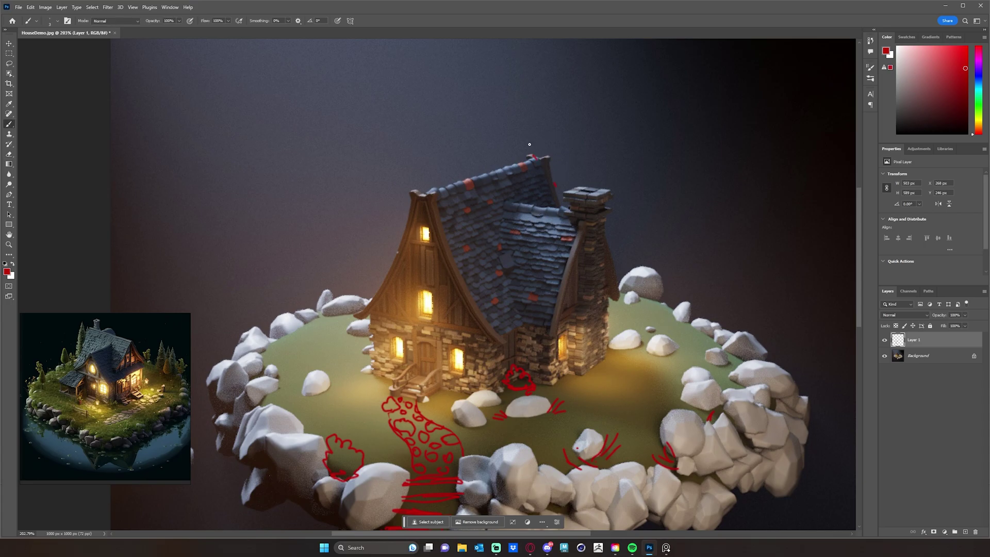
pyautogui.moveTo(530, 145)
pyautogui.mouseDown()
pyautogui.moveTo(584, 99)
pyautogui.moveTo(604, 123)
pyautogui.moveTo(643, 109)
pyautogui.moveTo(650, 132)
pyautogui.mouseUp()
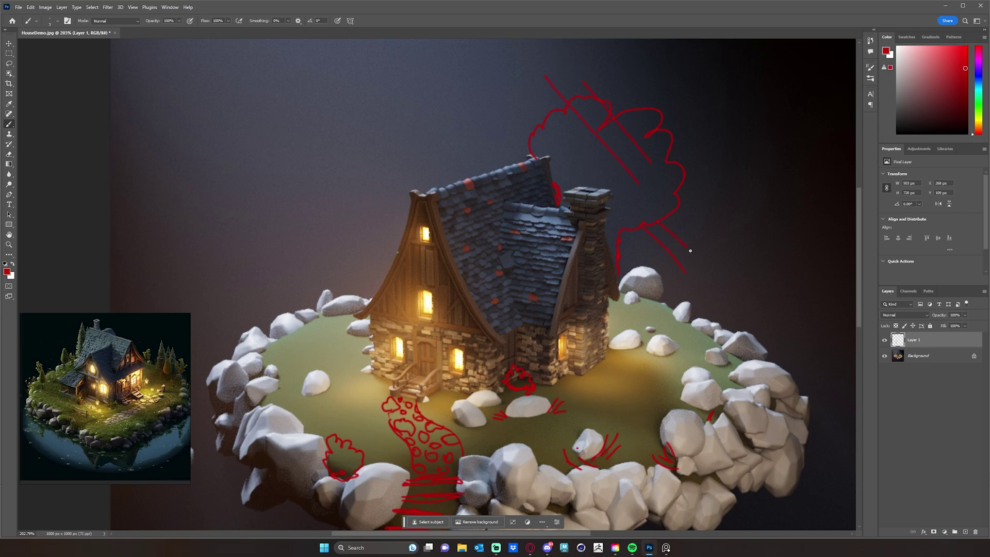
pyautogui.hotkey('ctrl', 'z')
pyautogui.hotkey('ctrl', 'z')
pyautogui.hotkey('ctrl', 'z')
pyautogui.hotkey('ctrl', 'z')
pyautogui.hotkey('ctrl', 'z')
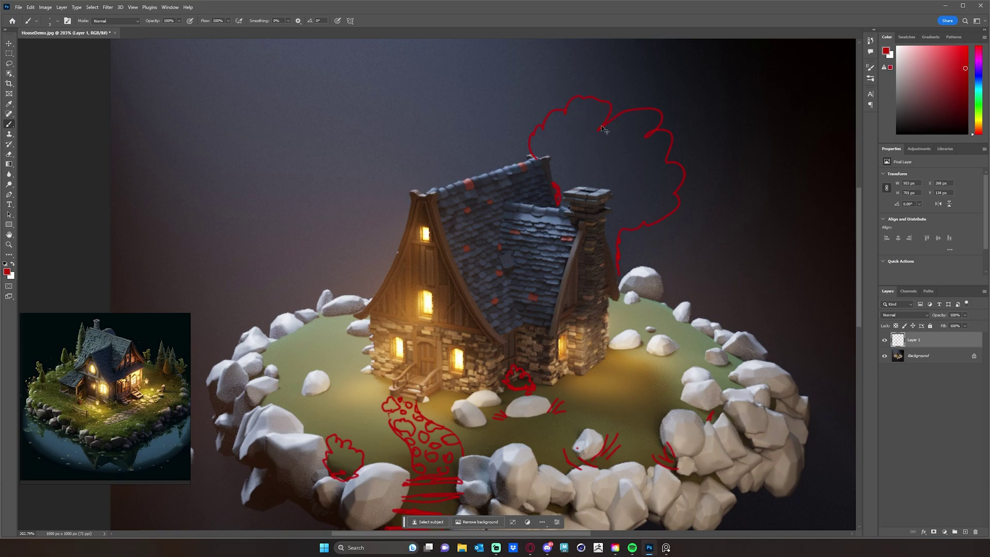
pyautogui.moveTo(651, 215); pyautogui.dragTo(670, 213)
pyautogui.moveTo(656, 306); pyautogui.dragTo(671, 223)
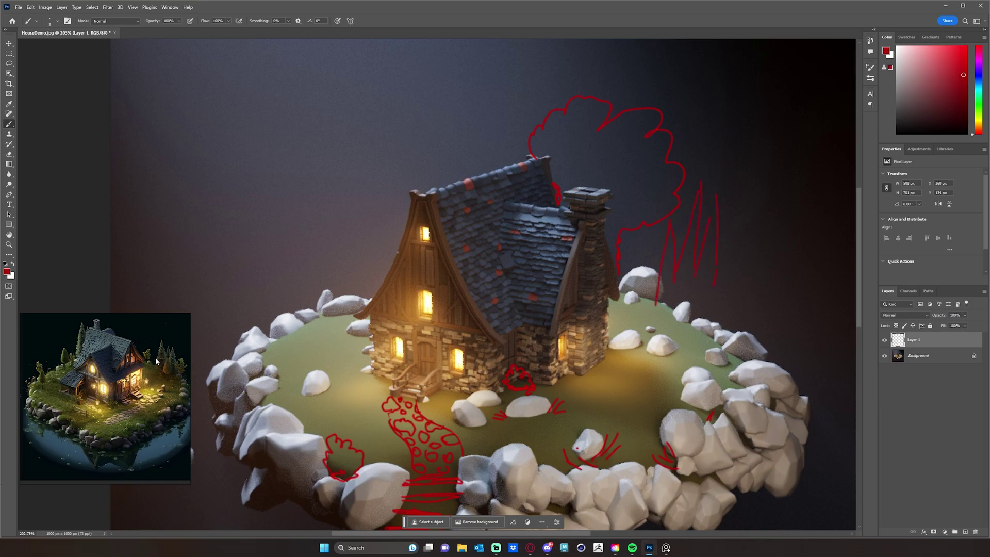
pyautogui.moveTo(724, 288)
pyautogui.mouseDown()
pyautogui.moveTo(720, 342)
pyautogui.moveTo(678, 340)
pyautogui.moveTo(653, 305)
pyautogui.moveTo(653, 281)
pyautogui.mouseUp()
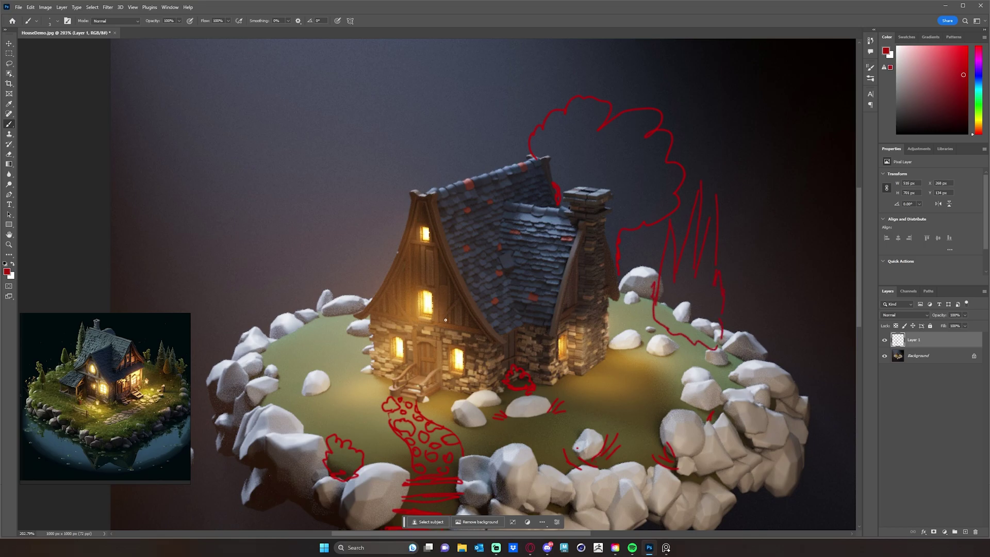
# Sketch tall pointed pines left of the house and a rounded tree behind the front gable
pyautogui.moveTo(313, 275)
pyautogui.mouseDown()
pyautogui.moveTo(376, 254)
pyautogui.moveTo(377, 288)
pyautogui.mouseUp()
pyautogui.moveTo(383, 344)
pyautogui.mouseDown()
pyautogui.moveTo(379, 181)
pyautogui.moveTo(394, 239)
pyautogui.moveTo(413, 176)
pyautogui.moveTo(424, 241)
pyautogui.mouseUp()
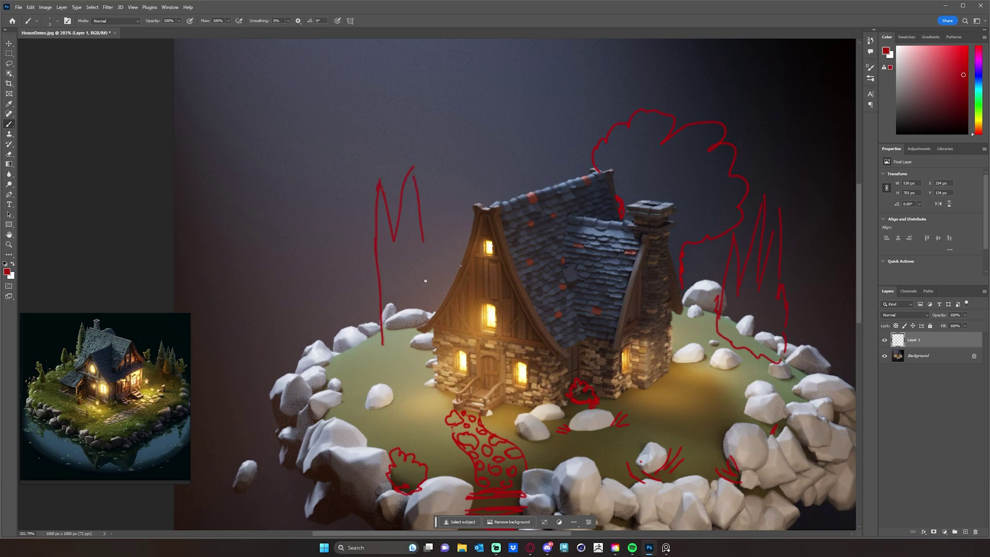
pyautogui.moveTo(425, 281)
pyautogui.mouseDown()
pyautogui.moveTo(432, 250)
pyautogui.moveTo(452, 283)
pyautogui.mouseUp()
pyautogui.moveTo(380, 325)
pyautogui.mouseDown()
pyautogui.moveTo(391, 346)
pyautogui.moveTo(431, 332)
pyautogui.mouseUp()
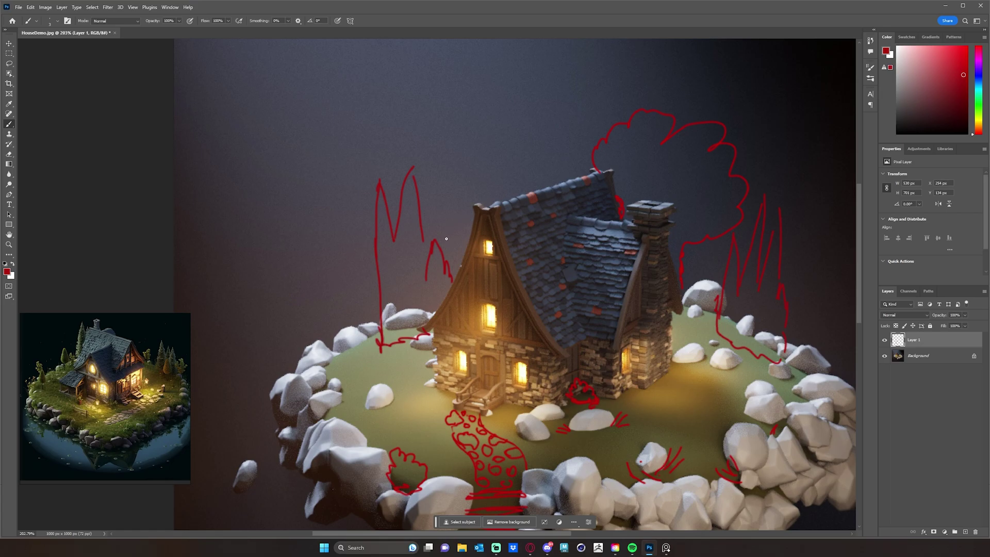
pyautogui.moveTo(457, 227)
pyautogui.mouseDown()
pyautogui.moveTo(438, 216)
pyautogui.moveTo(479, 166)
pyautogui.moveTo(506, 203)
pyautogui.mouseUp()
pyautogui.moveTo(456, 232); pyautogui.dragTo(471, 251)
# Sketch rounded bushes along the island's left rear rocks and grass blades beside the small rock nearby
pyautogui.moveTo(355, 363)
pyautogui.mouseDown()
pyautogui.moveTo(334, 354)
pyautogui.moveTo(320, 303)
pyautogui.moveTo(349, 304)
pyautogui.moveTo(376, 332)
pyautogui.moveTo(367, 348)
pyautogui.moveTo(349, 341)
pyautogui.moveTo(330, 354)
pyautogui.mouseUp()
pyautogui.moveTo(329, 369); pyautogui.dragTo(351, 370)
pyautogui.moveTo(518, 318)
pyautogui.mouseDown()
pyautogui.moveTo(508, 304)
pyautogui.moveTo(536, 211)
pyautogui.moveTo(508, 220)
pyautogui.moveTo(524, 226)
pyautogui.mouseUp()
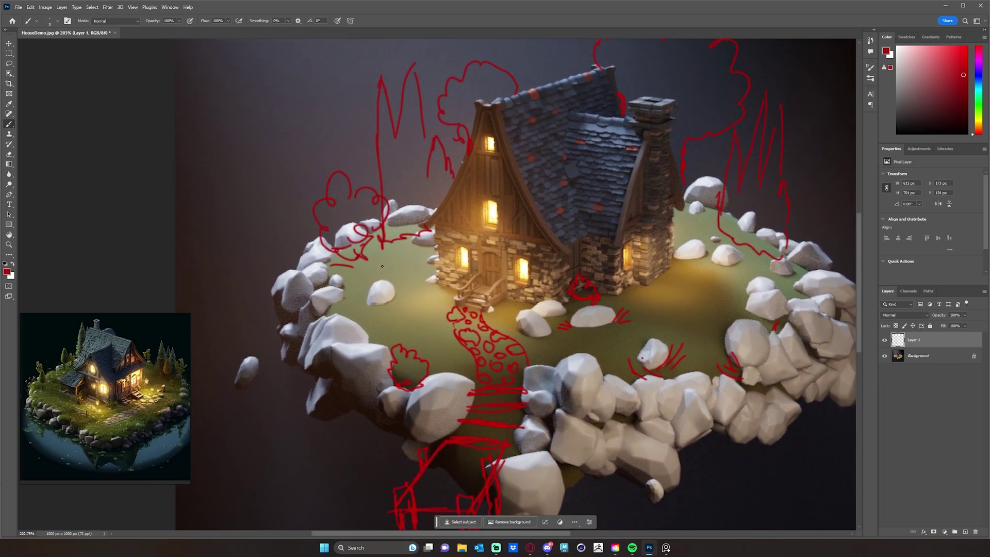
pyautogui.moveTo(398, 292)
pyautogui.mouseDown()
pyautogui.moveTo(396, 269)
pyautogui.moveTo(405, 283)
pyautogui.moveTo(361, 308)
pyautogui.moveTo(315, 285)
pyautogui.moveTo(343, 272)
pyautogui.moveTo(343, 322)
pyautogui.moveTo(368, 338)
pyautogui.mouseUp()
# Sketch a fenced garden plot with curved plant rows on the grass beside the chimney wall
pyautogui.moveTo(799, 275)
pyautogui.mouseDown()
pyautogui.moveTo(654, 314)
pyautogui.moveTo(676, 299)
pyautogui.mouseUp()
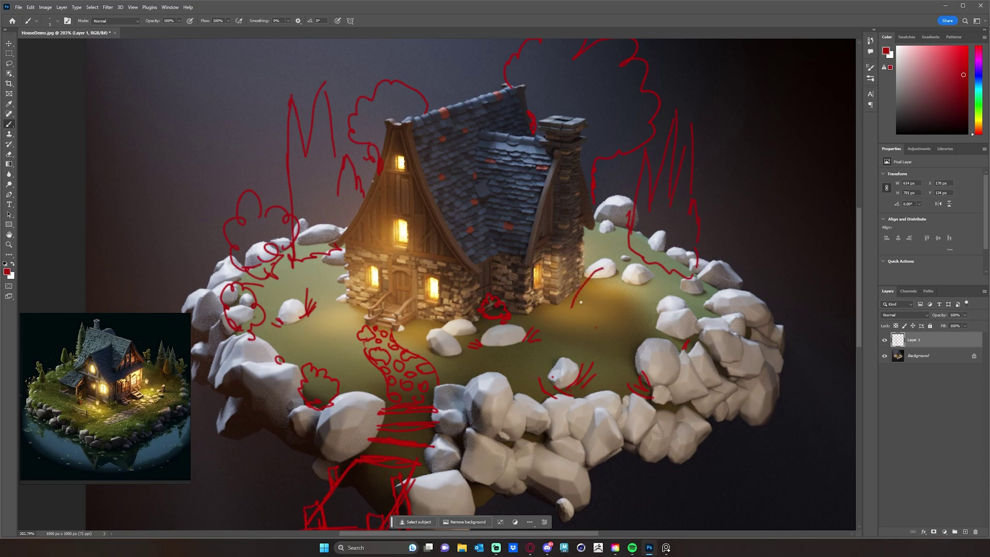
pyautogui.moveTo(571, 310); pyautogui.dragTo(595, 276)
pyautogui.moveTo(587, 314)
pyautogui.mouseDown()
pyautogui.moveTo(618, 273)
pyautogui.moveTo(609, 296)
pyautogui.moveTo(626, 285)
pyautogui.mouseUp()
pyautogui.moveTo(612, 329)
pyautogui.mouseDown()
pyautogui.moveTo(642, 289)
pyautogui.moveTo(654, 291)
pyautogui.mouseUp()
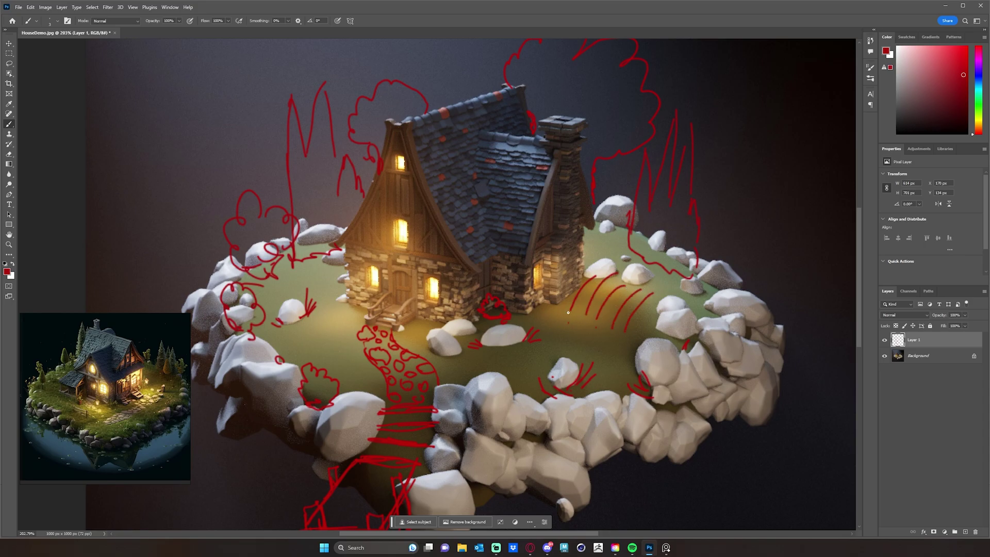
pyautogui.moveTo(570, 304); pyautogui.dragTo(566, 323)
pyautogui.moveTo(560, 308); pyautogui.dragTo(616, 332)
pyautogui.moveTo(559, 305)
pyautogui.mouseDown()
pyautogui.moveTo(629, 328)
pyautogui.moveTo(673, 293)
pyautogui.mouseUp()
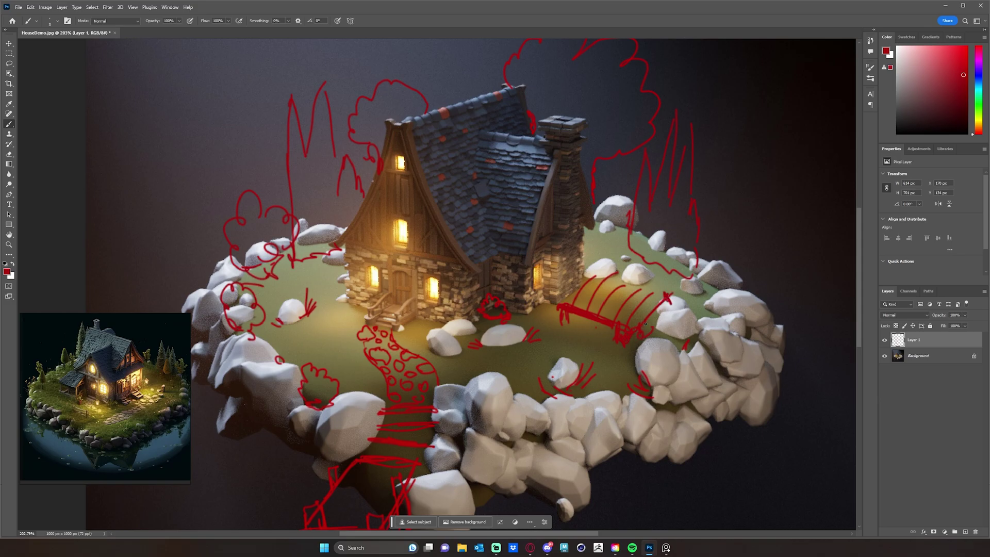
pyautogui.moveTo(668, 295)
pyautogui.mouseDown()
pyautogui.moveTo(623, 278)
pyautogui.moveTo(666, 289)
pyautogui.moveTo(598, 279)
pyautogui.moveTo(589, 267)
pyautogui.moveTo(635, 282)
pyautogui.moveTo(611, 291)
pyautogui.mouseUp()
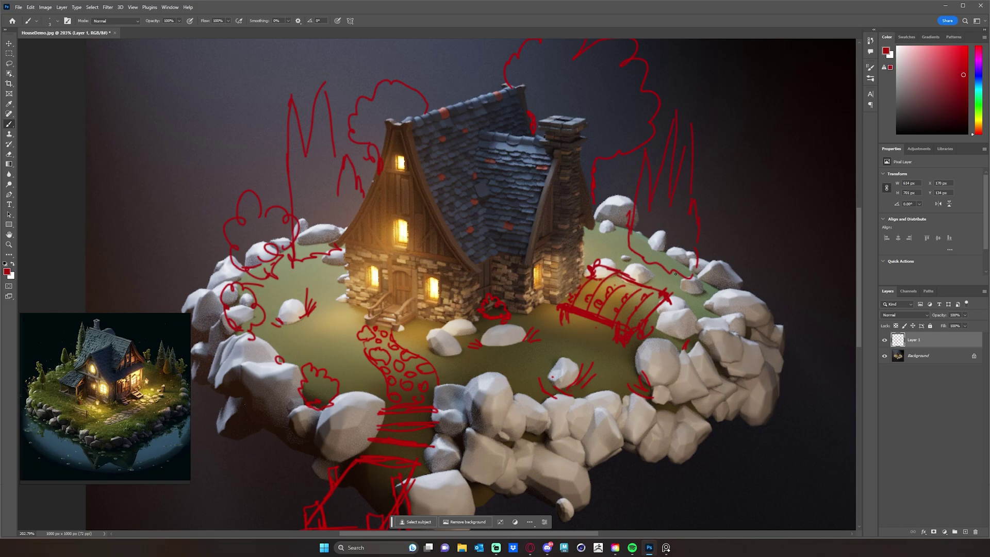
# Sketch small floating rocks beneath and beyond the island's front and right rim
pyautogui.moveTo(565, 313)
pyautogui.mouseDown()
pyautogui.moveTo(611, 246)
pyautogui.moveTo(633, 181)
pyautogui.moveTo(621, 213)
pyautogui.moveTo(646, 225)
pyautogui.moveTo(653, 210)
pyautogui.mouseUp()
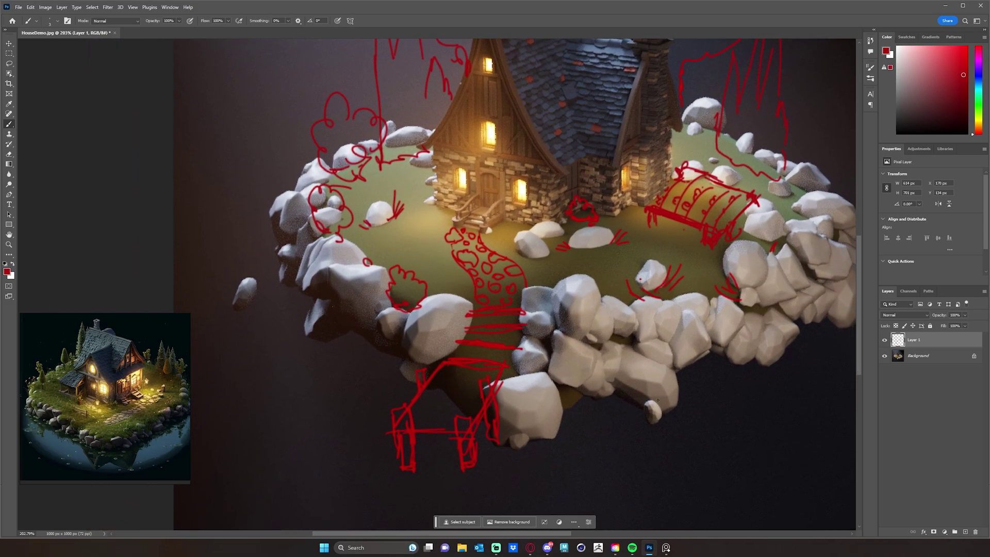
pyautogui.moveTo(609, 400)
pyautogui.mouseDown()
pyautogui.moveTo(641, 392)
pyautogui.moveTo(607, 387)
pyautogui.mouseUp()
pyautogui.moveTo(680, 376); pyautogui.dragTo(686, 377)
pyautogui.moveTo(746, 379); pyautogui.dragTo(709, 356)
pyautogui.moveTo(811, 330)
pyautogui.mouseDown()
pyautogui.moveTo(749, 376)
pyautogui.moveTo(709, 370)
pyautogui.moveTo(724, 365)
pyautogui.mouseUp()
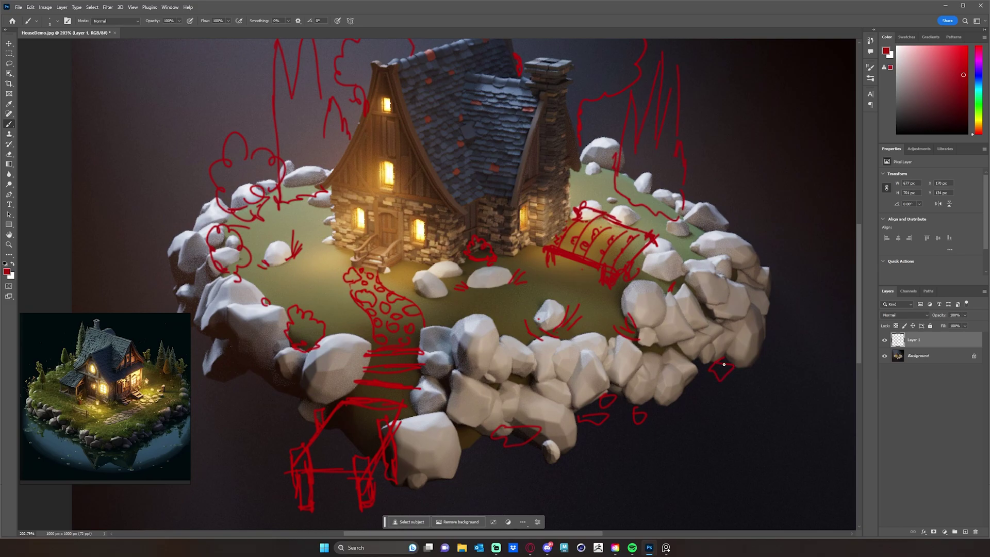
pyautogui.moveTo(777, 338); pyautogui.dragTo(803, 326)
pyautogui.moveTo(825, 291); pyautogui.dragTo(841, 300)
# Sketch more small floating rocks below and outside the island's left rim
pyautogui.moveTo(503, 373); pyautogui.dragTo(776, 335)
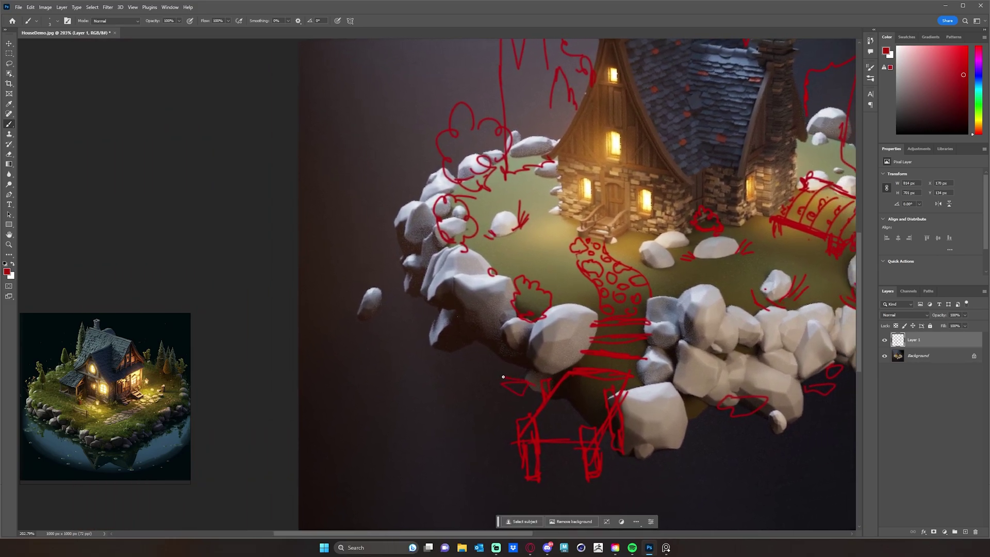
pyautogui.moveTo(461, 334); pyautogui.dragTo(455, 333)
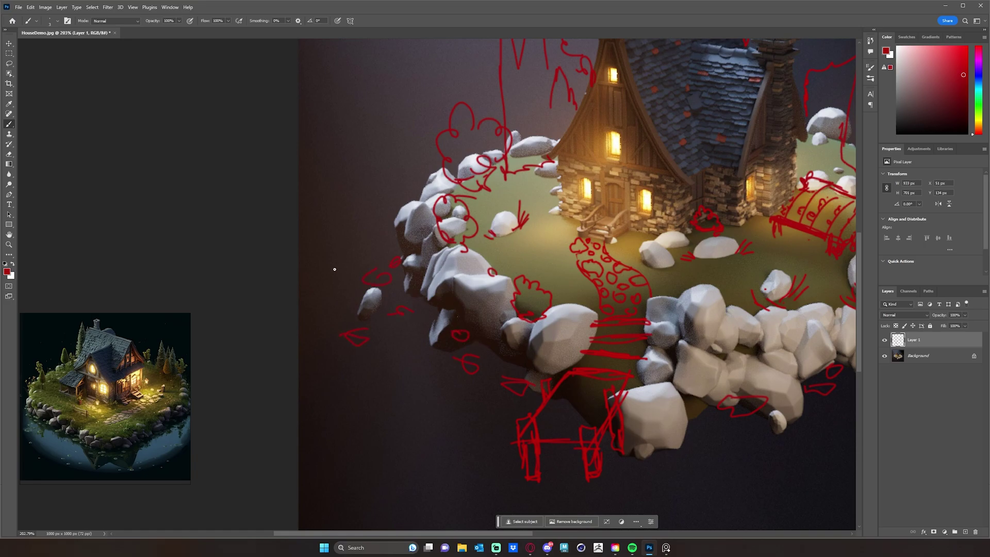
pyautogui.moveTo(437, 244); pyautogui.dragTo(250, 300)
# Erase the dock's side rails, front beam and support posts, keeping its rear beam
pyautogui.moveTo(675, 246); pyautogui.dragTo(642, 258)
pyautogui.scroll(3, 642, 258)
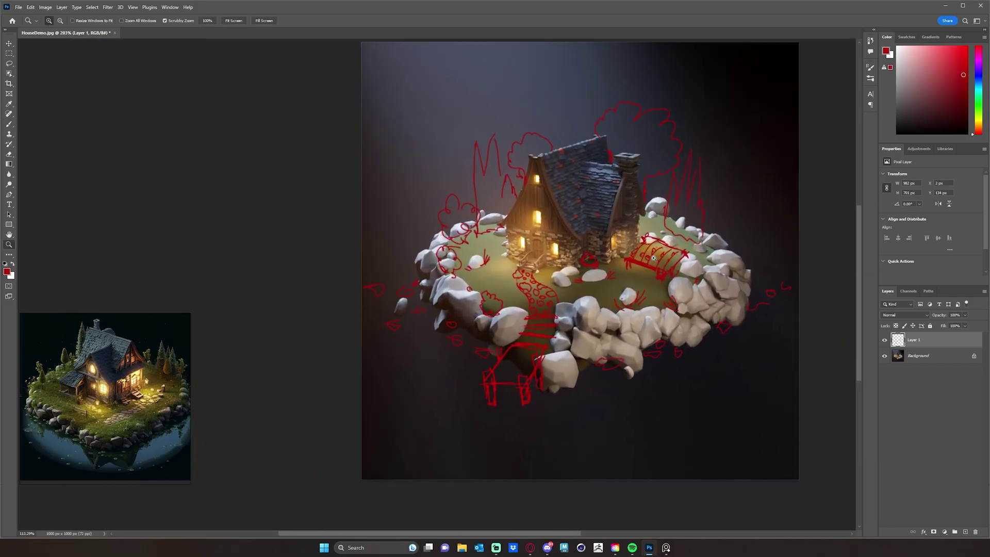
pyautogui.moveTo(520, 356)
pyautogui.mouseDown()
pyautogui.moveTo(550, 337)
pyautogui.moveTo(582, 340)
pyautogui.moveTo(589, 323)
pyautogui.moveTo(563, 369)
pyautogui.moveTo(558, 428)
pyautogui.moveTo(564, 369)
pyautogui.moveTo(583, 349)
pyautogui.moveTo(587, 368)
pyautogui.moveTo(574, 331)
pyautogui.moveTo(469, 374)
pyautogui.moveTo(503, 312)
pyautogui.moveTo(504, 366)
pyautogui.moveTo(478, 411)
pyautogui.moveTo(486, 350)
pyautogui.moveTo(535, 387)
pyautogui.moveTo(544, 379)
pyautogui.moveTo(509, 350)
pyautogui.moveTo(522, 317)
pyautogui.mouseUp()
pyautogui.press('e')
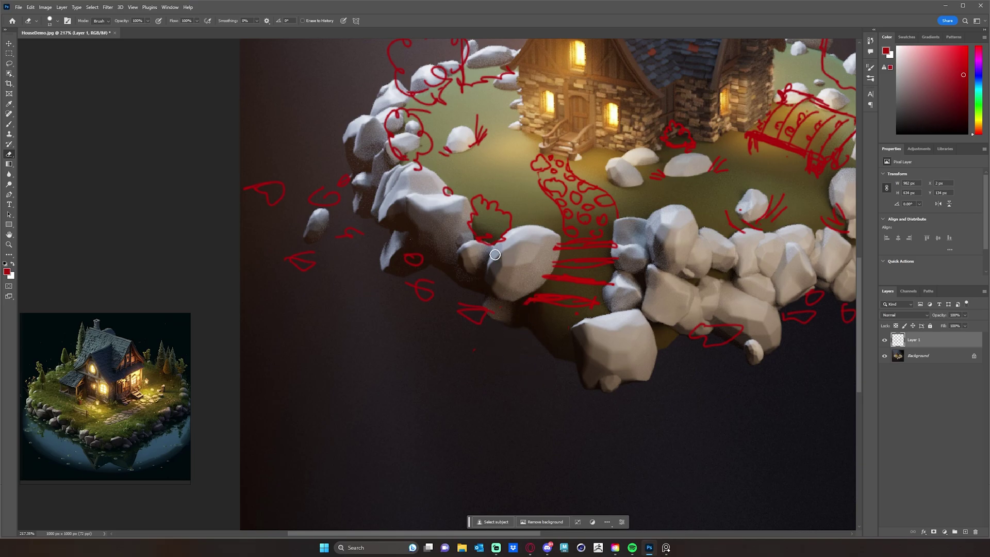
# Redraw the dock's platform outline as a slanted quadrilateral extending from its rear beam
pyautogui.press('b')
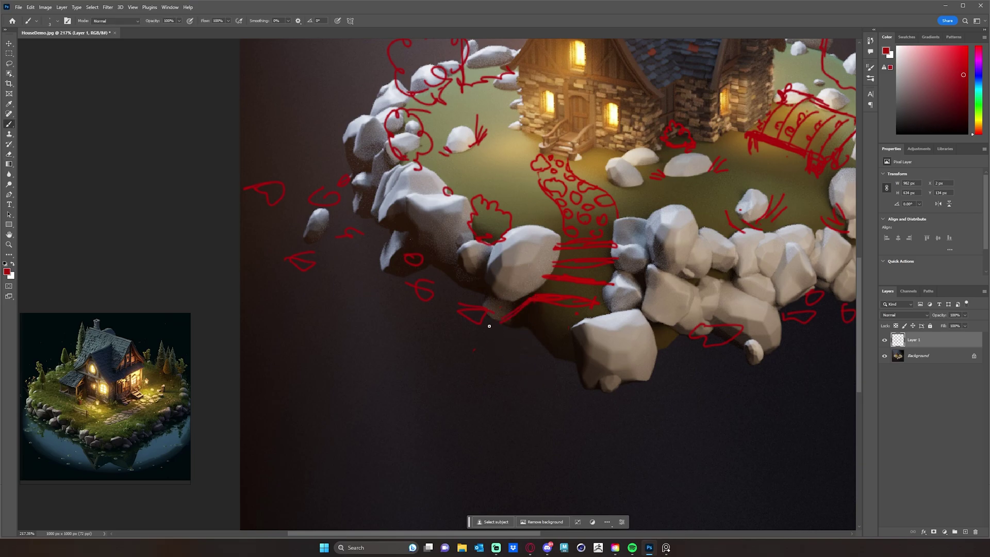
pyautogui.moveTo(525, 300); pyautogui.dragTo(443, 359)
pyautogui.moveTo(540, 352); pyautogui.dragTo(562, 328)
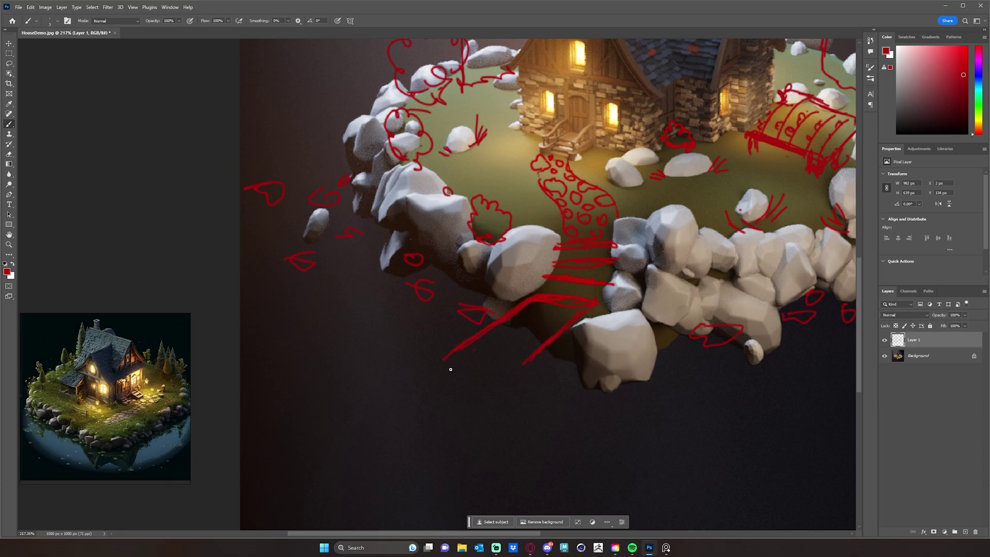
pyautogui.moveTo(446, 365); pyautogui.dragTo(521, 362)
# Sketch direction arrows beside the stone path, over the boulder next to it and alongside the dock, leading outward from the cottage
pyautogui.moveTo(534, 157)
pyautogui.mouseDown()
pyautogui.moveTo(528, 185)
pyautogui.moveTo(549, 206)
pyautogui.moveTo(532, 275)
pyautogui.moveTo(509, 291)
pyautogui.mouseUp()
pyautogui.moveTo(460, 332); pyautogui.dragTo(425, 353)
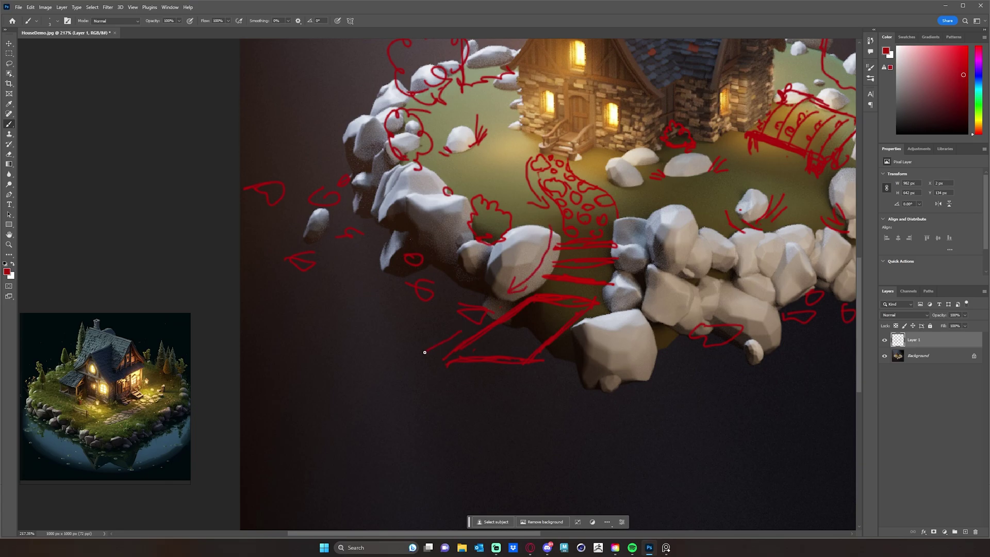
pyautogui.moveTo(636, 232); pyautogui.dragTo(661, 237)
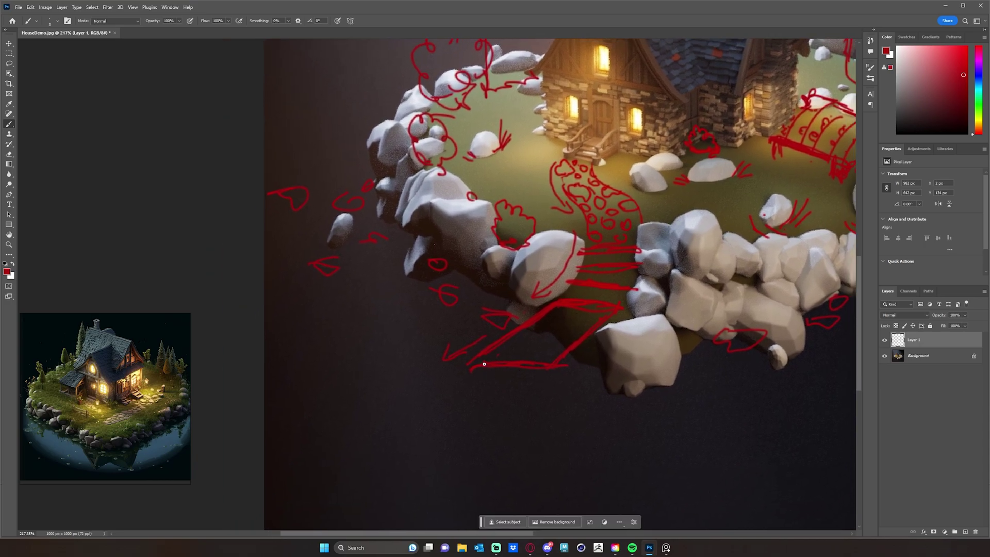
# Sketch short support posts under the dock's front corners and at its side next to the large boulder
pyautogui.moveTo(484, 364)
pyautogui.mouseDown()
pyautogui.moveTo(484, 397)
pyautogui.moveTo(493, 397)
pyautogui.mouseUp()
pyautogui.moveTo(548, 365); pyautogui.dragTo(548, 396)
pyautogui.moveTo(595, 343); pyautogui.dragTo(605, 341)
pyautogui.moveTo(730, 183); pyautogui.dragTo(649, 308)
pyautogui.moveTo(710, 243); pyautogui.dragTo(678, 254)
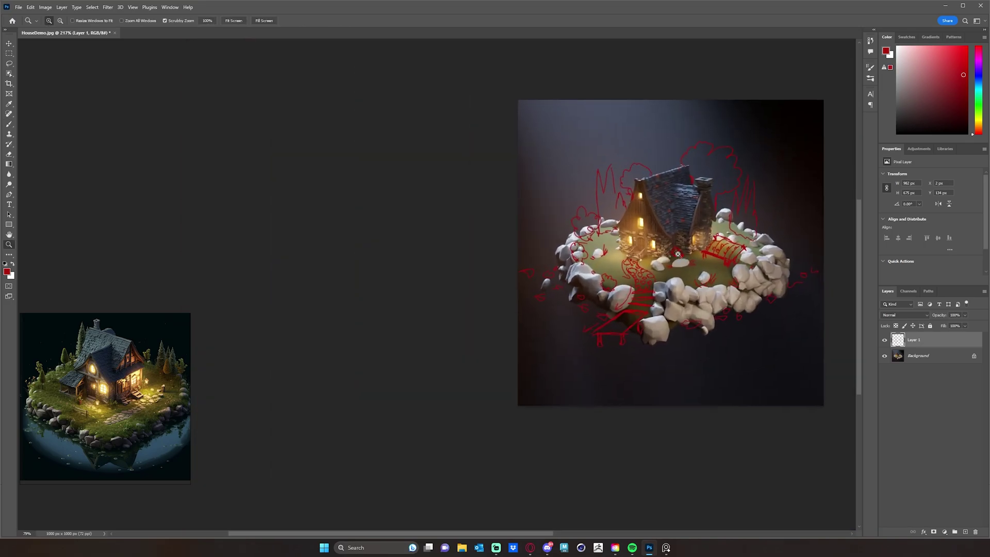
# Reinforce both edges of the stone path where it meets the cottage's entrance steps
pyautogui.scroll(10, 678, 253)
pyautogui.press('b')
pyautogui.moveTo(573, 304)
pyautogui.mouseDown()
pyautogui.moveTo(596, 292)
pyautogui.moveTo(586, 281)
pyautogui.moveTo(601, 268)
pyautogui.mouseUp()
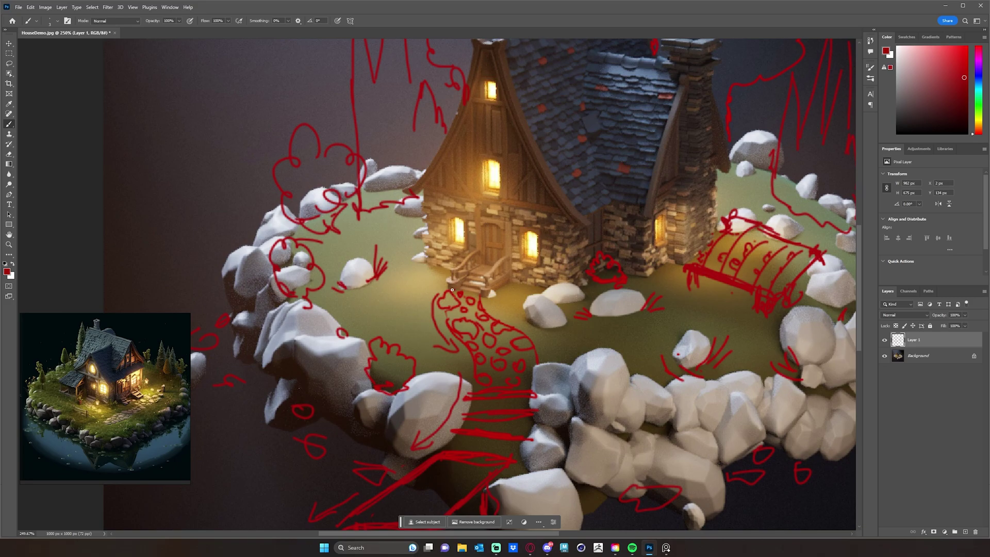
pyautogui.moveTo(453, 290)
pyautogui.mouseDown()
pyautogui.moveTo(432, 312)
pyautogui.moveTo(469, 338)
pyautogui.mouseUp()
pyautogui.moveTo(485, 293)
pyautogui.mouseDown()
pyautogui.moveTo(472, 309)
pyautogui.moveTo(522, 327)
pyautogui.moveTo(538, 348)
pyautogui.moveTo(535, 368)
pyautogui.moveTo(538, 353)
pyautogui.moveTo(505, 339)
pyautogui.mouseUp()
pyautogui.keyDown('alt'); pyautogui.click(571, 296); pyautogui.keyUp('alt')
# Mark a small plant below the ground-floor window right of the door and sketch grass blades along the wall beneath it
pyautogui.moveTo(571, 296); pyautogui.dragTo(638, 260)
pyautogui.press('z')
pyautogui.moveTo(686, 233)
pyautogui.mouseDown()
pyautogui.moveTo(671, 239)
pyautogui.moveTo(609, 220)
pyautogui.moveTo(588, 137)
pyautogui.moveTo(572, 158)
pyautogui.moveTo(634, 166)
pyautogui.mouseUp()
pyautogui.press('b')
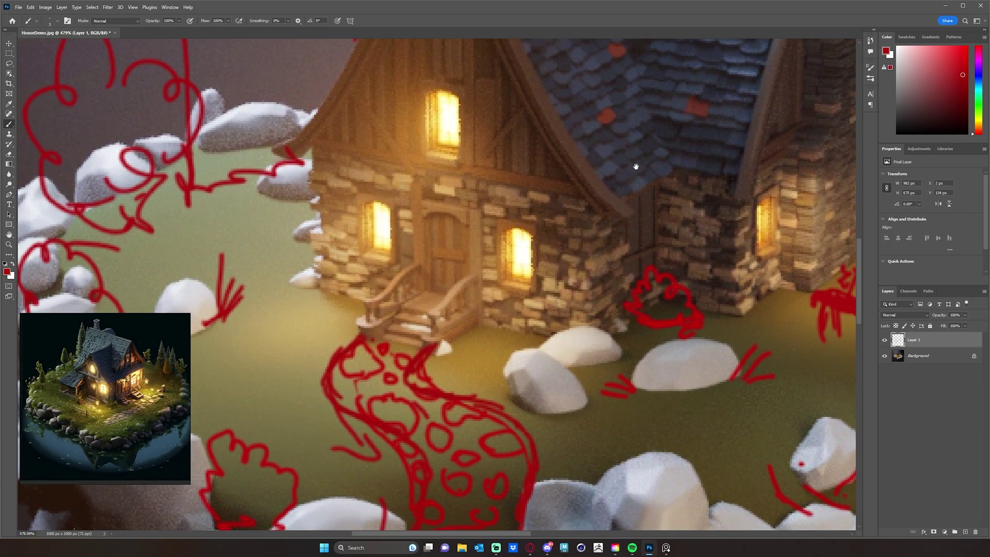
pyautogui.moveTo(524, 282); pyautogui.dragTo(532, 284)
pyautogui.moveTo(498, 315)
pyautogui.mouseDown()
pyautogui.moveTo(531, 313)
pyautogui.moveTo(519, 309)
pyautogui.mouseUp()
pyautogui.moveTo(525, 328)
pyautogui.mouseDown()
pyautogui.moveTo(530, 311)
pyautogui.moveTo(547, 332)
pyautogui.moveTo(583, 335)
pyautogui.mouseUp()
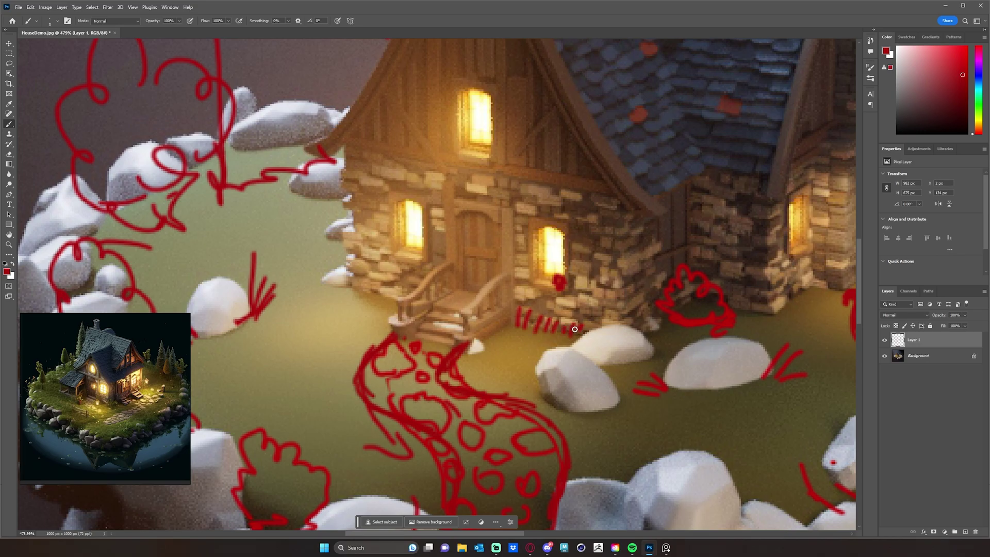
# Sketch grass blades along the base of the wall on the left side of the entrance steps
pyautogui.moveTo(355, 291); pyautogui.dragTo(335, 267)
pyautogui.moveTo(353, 295)
pyautogui.mouseDown()
pyautogui.moveTo(328, 272)
pyautogui.moveTo(370, 295)
pyautogui.mouseUp()
pyautogui.click(367, 295)
pyautogui.moveTo(372, 282); pyautogui.dragTo(385, 297)
pyautogui.moveTo(390, 290); pyautogui.dragTo(393, 301)
pyautogui.moveTo(399, 290); pyautogui.dragTo(401, 300)
# Continue the grass blades around the bush and along the base of the cottage's side wall toward the garden fence
pyautogui.moveTo(651, 322); pyautogui.dragTo(563, 348)
pyautogui.moveTo(653, 338)
pyautogui.mouseDown()
pyautogui.moveTo(661, 326)
pyautogui.moveTo(679, 335)
pyautogui.mouseUp()
pyautogui.moveTo(681, 325); pyautogui.dragTo(692, 342)
pyautogui.moveTo(695, 325)
pyautogui.mouseDown()
pyautogui.moveTo(692, 342)
pyautogui.moveTo(662, 339)
pyautogui.moveTo(669, 299)
pyautogui.moveTo(658, 313)
pyautogui.moveTo(681, 317)
pyautogui.mouseUp()
pyautogui.moveTo(693, 330)
pyautogui.mouseDown()
pyautogui.moveTo(675, 339)
pyautogui.moveTo(630, 325)
pyautogui.moveTo(702, 296)
pyautogui.moveTo(593, 323)
pyautogui.mouseUp()
pyautogui.moveTo(506, 364); pyautogui.dragTo(591, 352)
pyautogui.moveTo(379, 356)
pyautogui.mouseDown()
pyautogui.moveTo(526, 327)
pyautogui.moveTo(507, 343)
pyautogui.moveTo(502, 320)
pyautogui.moveTo(567, 346)
pyautogui.moveTo(631, 344)
pyautogui.moveTo(641, 330)
pyautogui.moveTo(663, 343)
pyautogui.mouseUp()
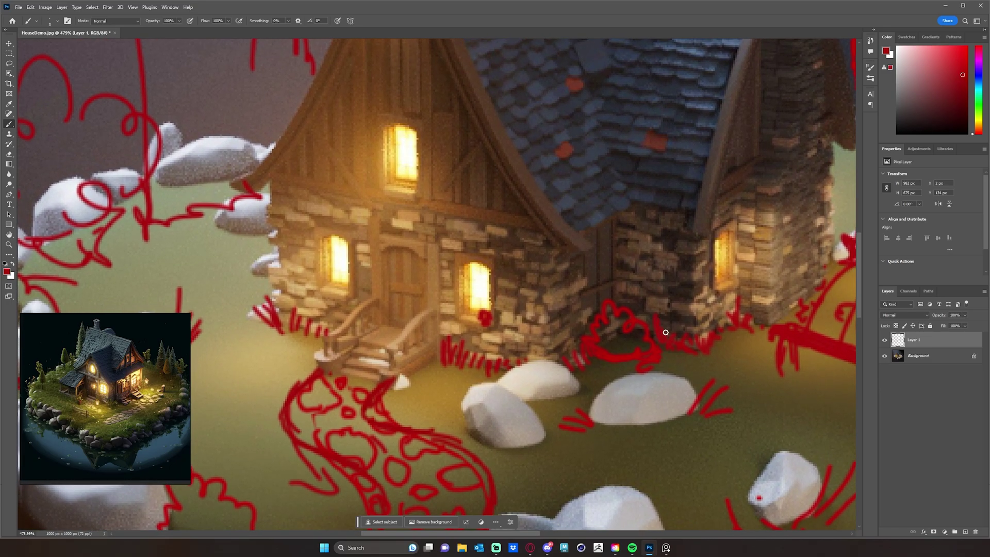
pyautogui.moveTo(755, 315)
pyautogui.mouseDown()
pyautogui.moveTo(709, 323)
pyautogui.moveTo(733, 311)
pyautogui.mouseUp()
pyautogui.moveTo(738, 331); pyautogui.dragTo(759, 300)
# Sketch a broom standing against the wall beside the cottage's front door
pyautogui.moveTo(632, 365); pyautogui.dragTo(747, 326)
pyautogui.moveTo(594, 316)
pyautogui.mouseDown()
pyautogui.moveTo(683, 382)
pyautogui.moveTo(650, 364)
pyautogui.mouseUp()
pyautogui.moveTo(543, 279)
pyautogui.mouseDown()
pyautogui.moveTo(506, 302)
pyautogui.moveTo(521, 323)
pyautogui.moveTo(526, 289)
pyautogui.mouseUp()
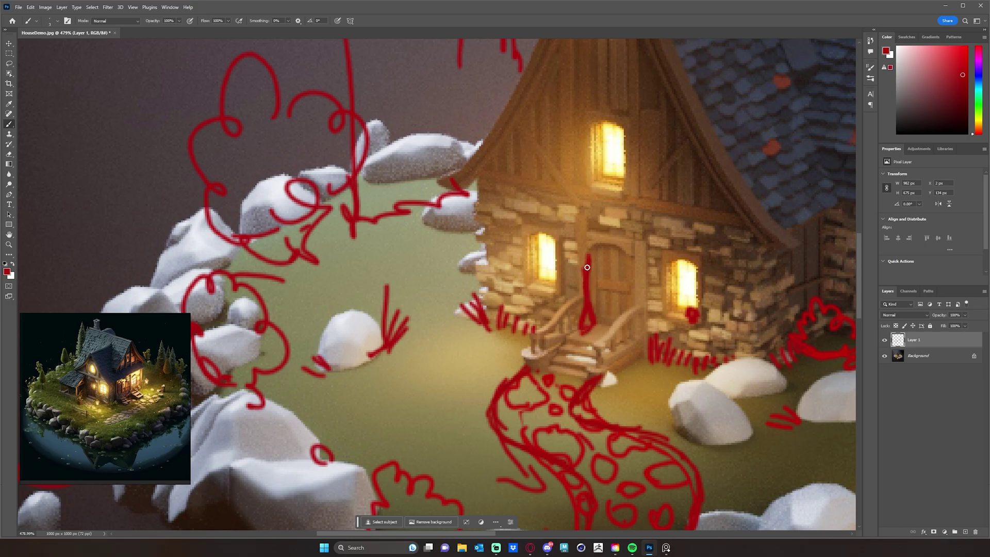
pyautogui.moveTo(636, 264); pyautogui.dragTo(633, 320)
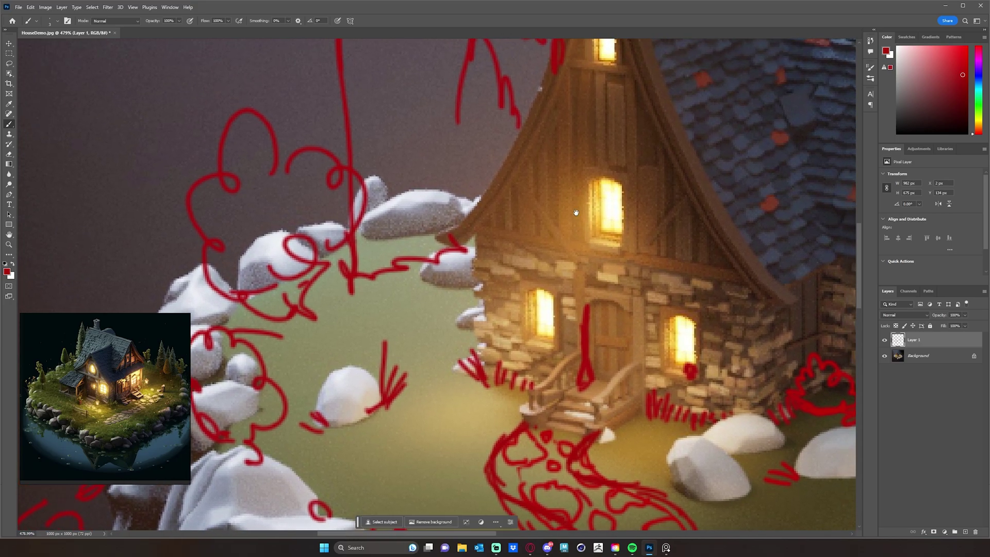
pyautogui.moveTo(639, 273)
pyautogui.mouseDown()
pyautogui.moveTo(624, 268)
pyautogui.moveTo(620, 279)
pyautogui.mouseUp()
# Examine the whole paint-over on the island and compare it with the reference picture of the cottage
pyautogui.press('z')
pyautogui.press('b')
pyautogui.moveTo(660, 253)
pyautogui.mouseDown()
pyautogui.moveTo(548, 298)
pyautogui.moveTo(621, 228)
pyautogui.moveTo(525, 281)
pyautogui.moveTo(410, 253)
pyautogui.mouseUp()
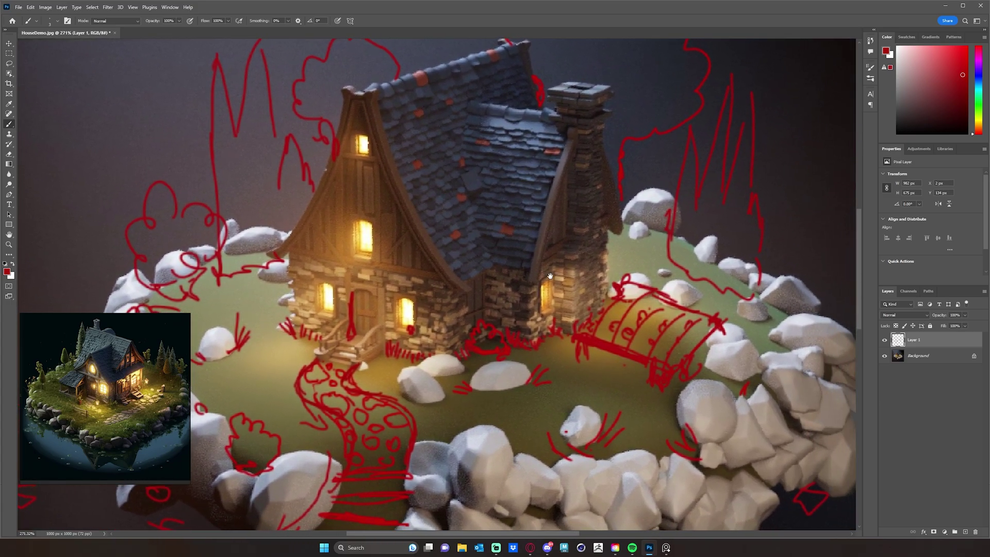
pyautogui.moveTo(532, 357); pyautogui.dragTo(664, 326)
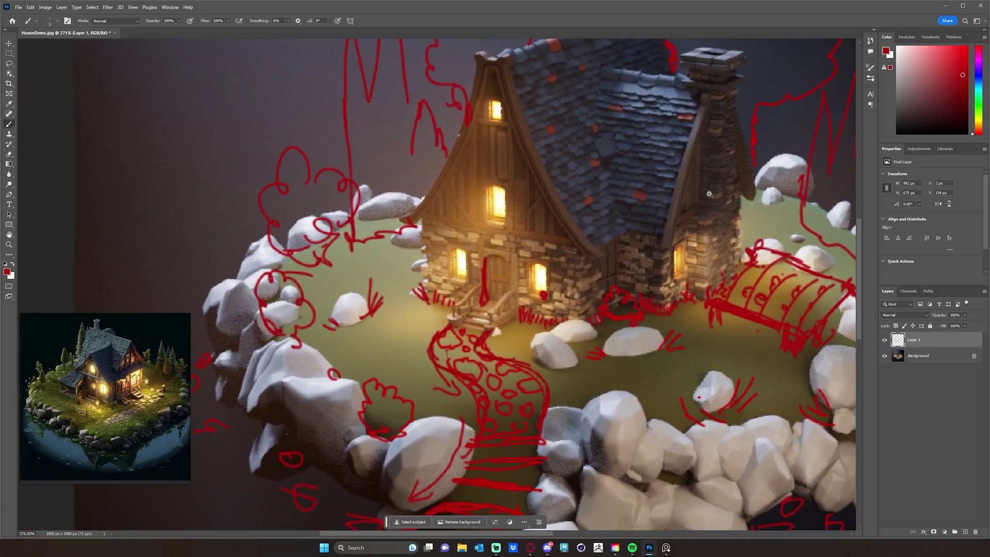
pyautogui.press('z')
pyautogui.moveTo(734, 193); pyautogui.dragTo(583, 237)
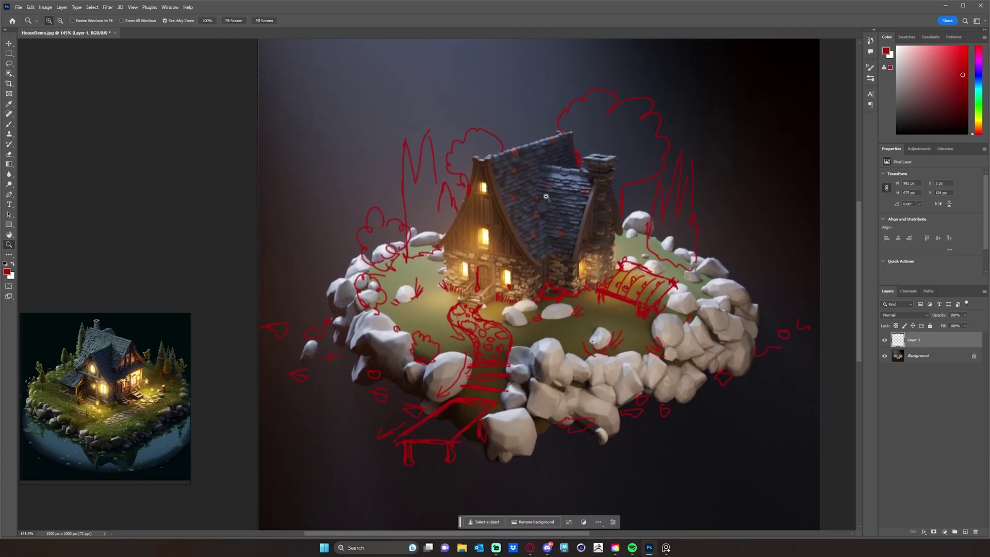
pyautogui.moveTo(639, 252); pyautogui.dragTo(660, 247)
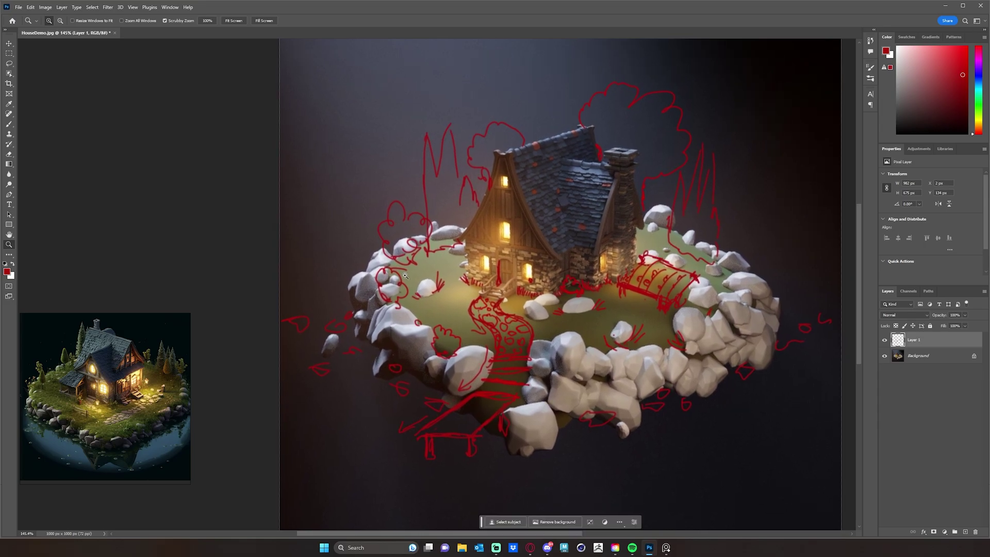
pyautogui.moveTo(601, 281); pyautogui.dragTo(625, 275)
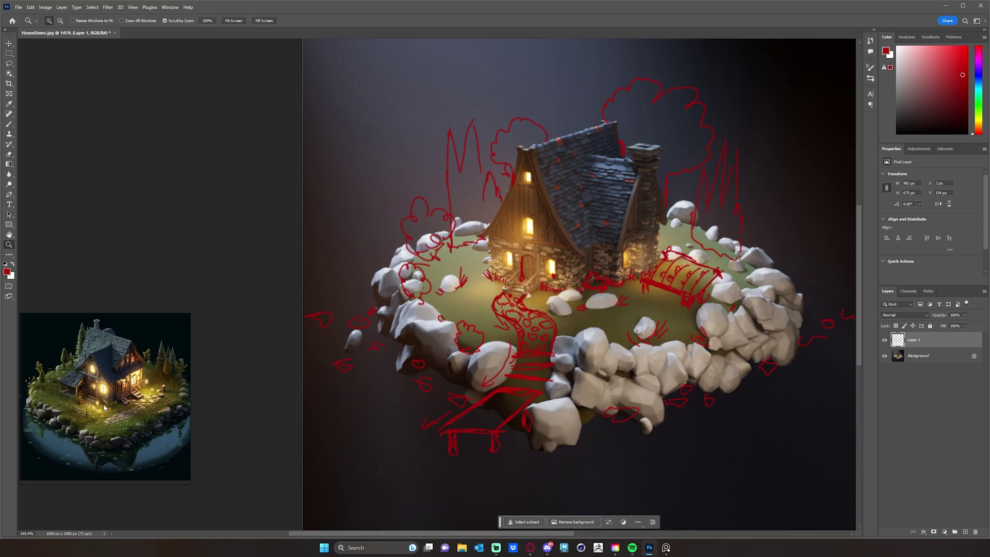
pyautogui.moveTo(197, 390); pyautogui.dragTo(166, 385)
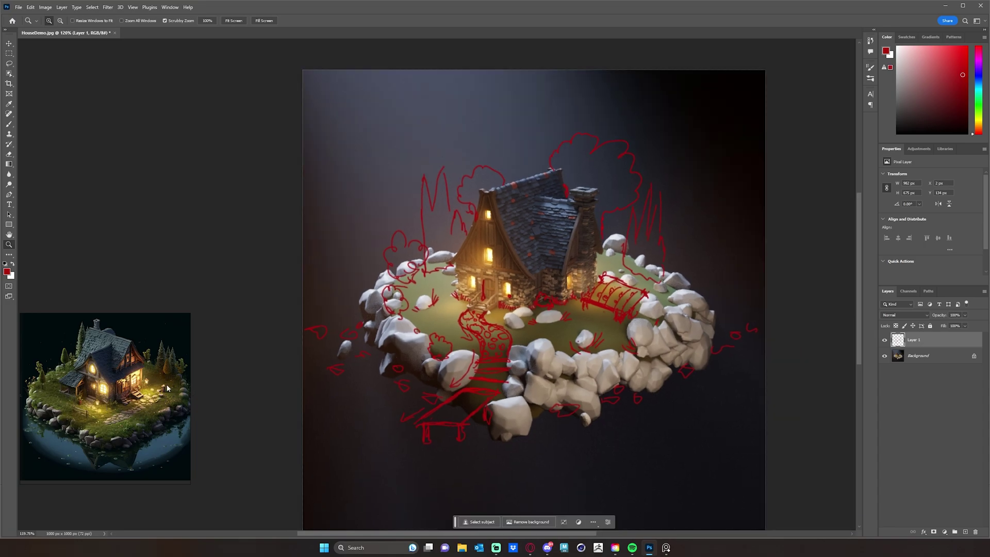
pyautogui.moveTo(567, 332); pyautogui.dragTo(554, 306)
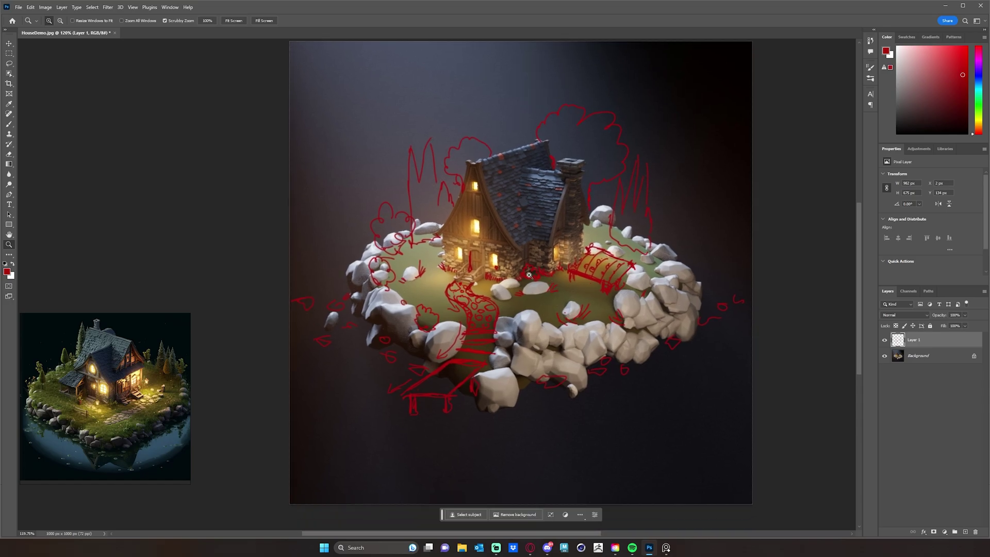
# Sketch a small bucket on the grass in front of the flat rock near the cottage's side wall
pyautogui.moveTo(530, 274); pyautogui.dragTo(543, 271)
pyautogui.scroll(-5, 536, 285)
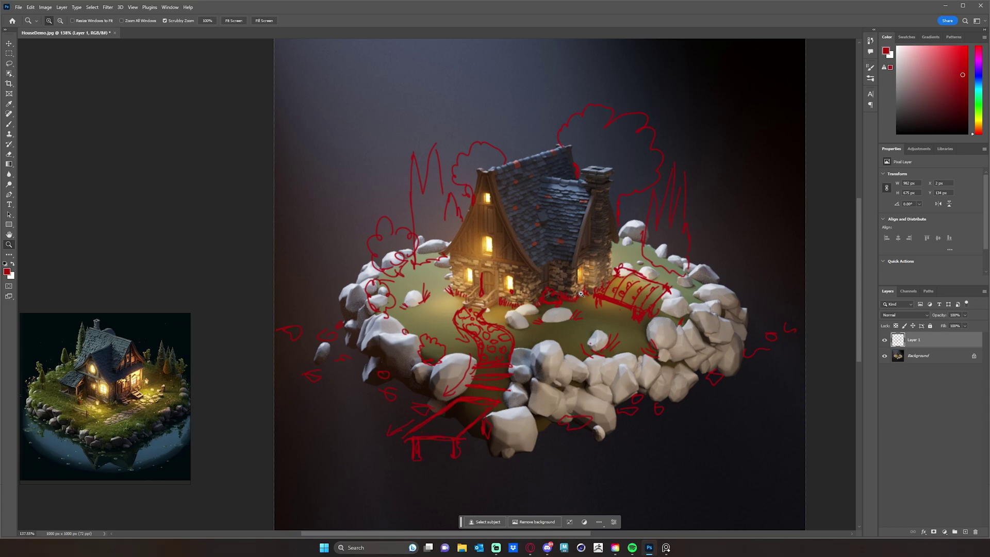
pyautogui.moveTo(562, 322)
pyautogui.mouseDown()
pyautogui.moveTo(583, 311)
pyautogui.moveTo(557, 324)
pyautogui.moveTo(577, 312)
pyautogui.moveTo(576, 338)
pyautogui.moveTo(563, 338)
pyautogui.moveTo(581, 322)
pyautogui.mouseUp()
pyautogui.press('b')
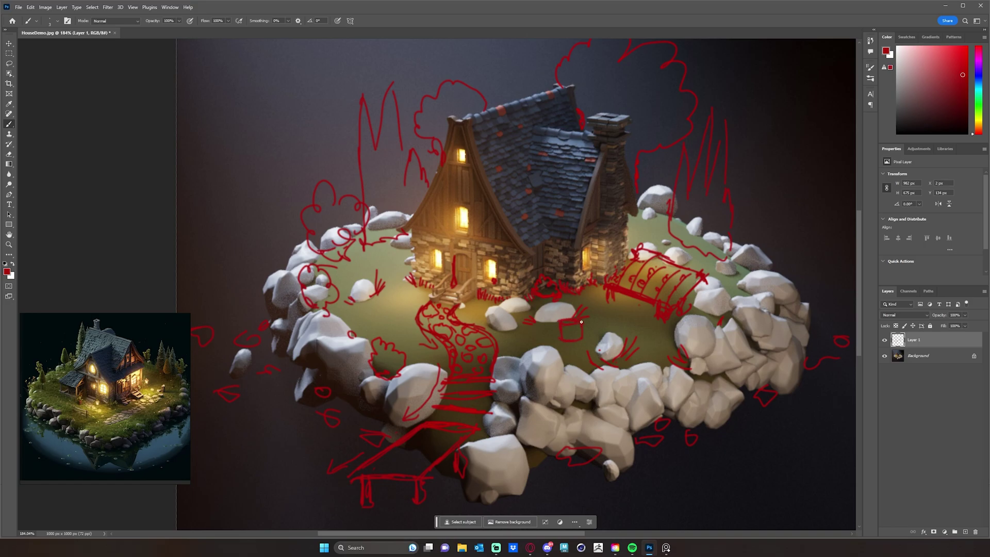
pyautogui.keyDown('alt'); pyautogui.click(625, 323); pyautogui.keyUp('alt')
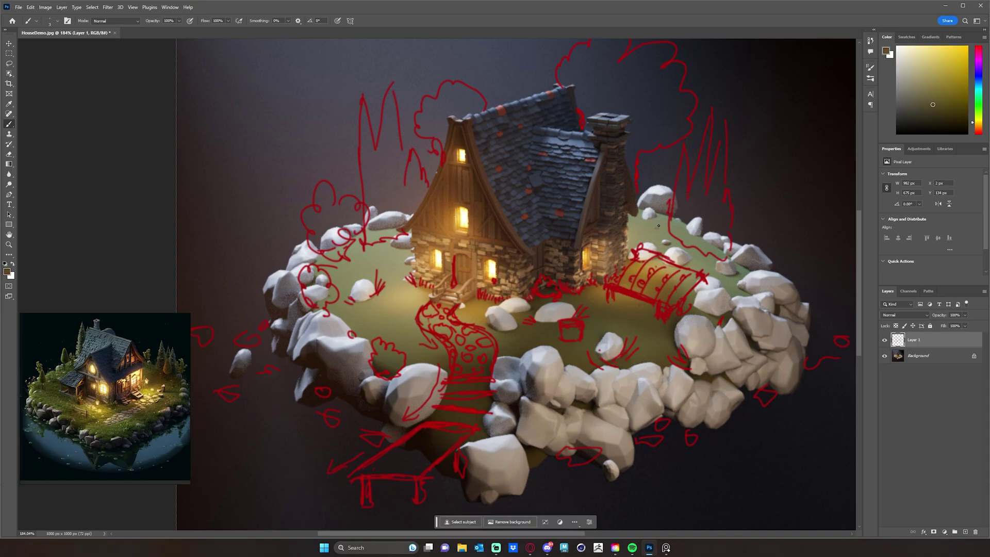
pyautogui.keyDown('alt'); pyautogui.click(621, 284); pyautogui.keyUp('alt')
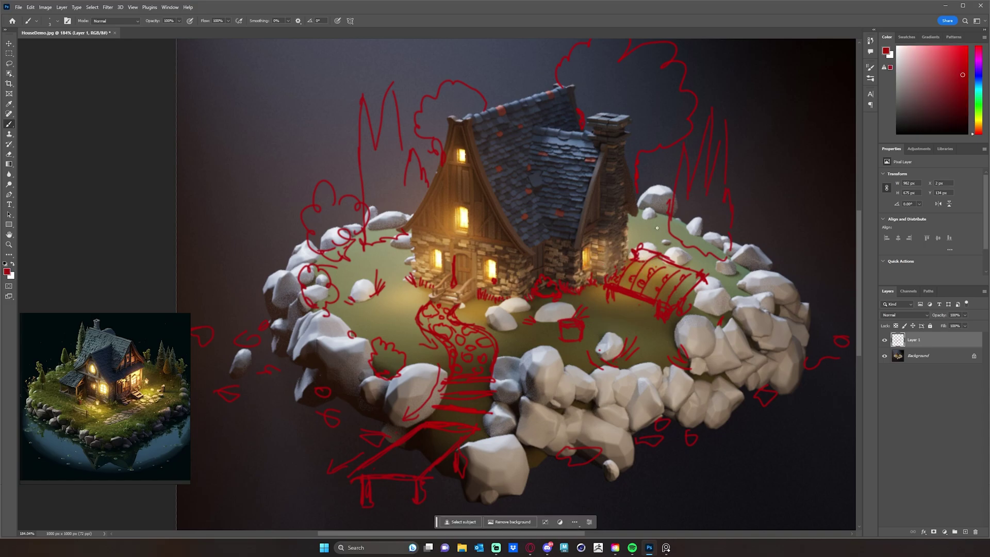
pyautogui.moveTo(657, 227)
pyautogui.mouseDown()
pyautogui.moveTo(658, 215)
pyautogui.moveTo(695, 229)
pyautogui.moveTo(682, 246)
pyautogui.moveTo(655, 237)
pyautogui.moveTo(693, 236)
pyautogui.mouseUp()
pyautogui.hotkey('ctrl', 'z')
pyautogui.hotkey('ctrl', 'z')
pyautogui.hotkey('ctrl', 'z')
pyautogui.hotkey('ctrl', 'z')
pyautogui.hotkey('ctrl', 'z')
pyautogui.hotkey('ctrl', 'z')
pyautogui.hotkey('ctrl', 'z')
pyautogui.hotkey('ctrl', 'z')
# Sketch a campfire with a tripod of leaning poles on the lawn left of the stone path
pyautogui.moveTo(409, 333)
pyautogui.mouseDown()
pyautogui.moveTo(435, 326)
pyautogui.moveTo(439, 334)
pyautogui.mouseUp()
pyautogui.hscroll(-3, 469, 334)
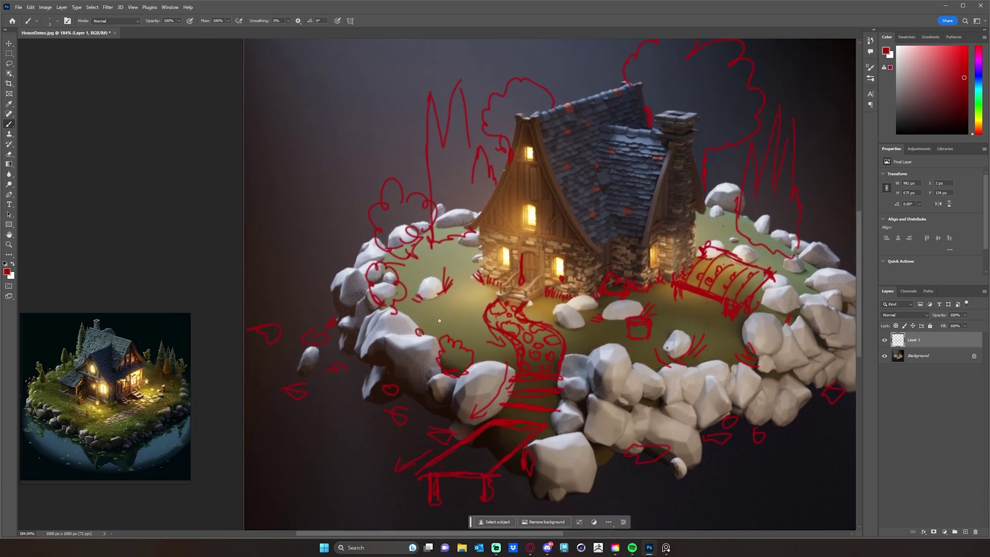
pyautogui.moveTo(438, 317)
pyautogui.mouseDown()
pyautogui.moveTo(440, 323)
pyautogui.moveTo(447, 299)
pyautogui.moveTo(458, 317)
pyautogui.moveTo(433, 320)
pyautogui.moveTo(464, 321)
pyautogui.moveTo(466, 305)
pyautogui.moveTo(446, 325)
pyautogui.moveTo(421, 310)
pyautogui.moveTo(424, 319)
pyautogui.moveTo(452, 261)
pyautogui.moveTo(443, 259)
pyautogui.moveTo(471, 307)
pyautogui.moveTo(443, 261)
pyautogui.mouseUp()
pyautogui.moveTo(427, 300)
pyautogui.mouseDown()
pyautogui.moveTo(443, 266)
pyautogui.moveTo(452, 317)
pyautogui.moveTo(448, 257)
pyautogui.mouseUp()
pyautogui.moveTo(445, 255); pyautogui.dragTo(446, 267)
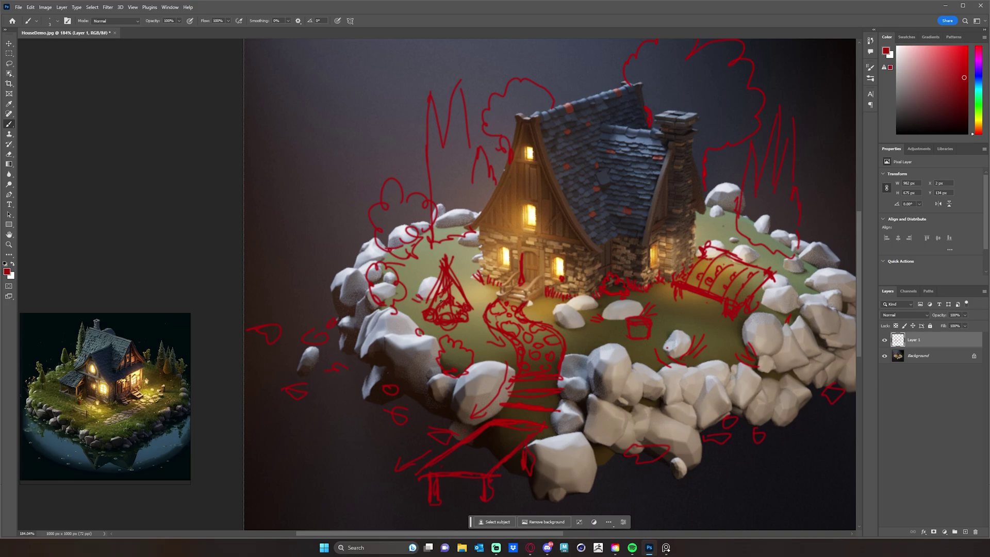
pyautogui.moveTo(441, 301)
pyautogui.mouseDown()
pyautogui.moveTo(442, 291)
pyautogui.moveTo(457, 300)
pyautogui.mouseUp()
# Examine the complete paint-over of the cottage island as a whole
pyautogui.hotkey('ctrl', 'space')
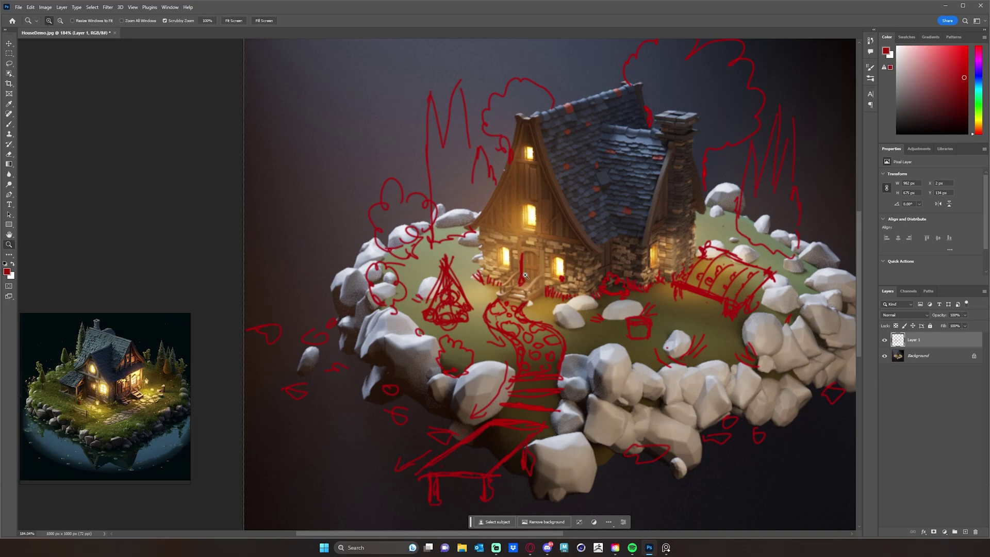
pyautogui.moveTo(525, 275)
pyautogui.mouseDown()
pyautogui.moveTo(507, 272)
pyautogui.moveTo(518, 269)
pyautogui.mouseUp()
pyautogui.moveTo(573, 249); pyautogui.dragTo(495, 252)
pyautogui.hotkey('ctrl', 'space')
pyautogui.moveTo(379, 285); pyautogui.dragTo(417, 283)
pyautogui.press('b')
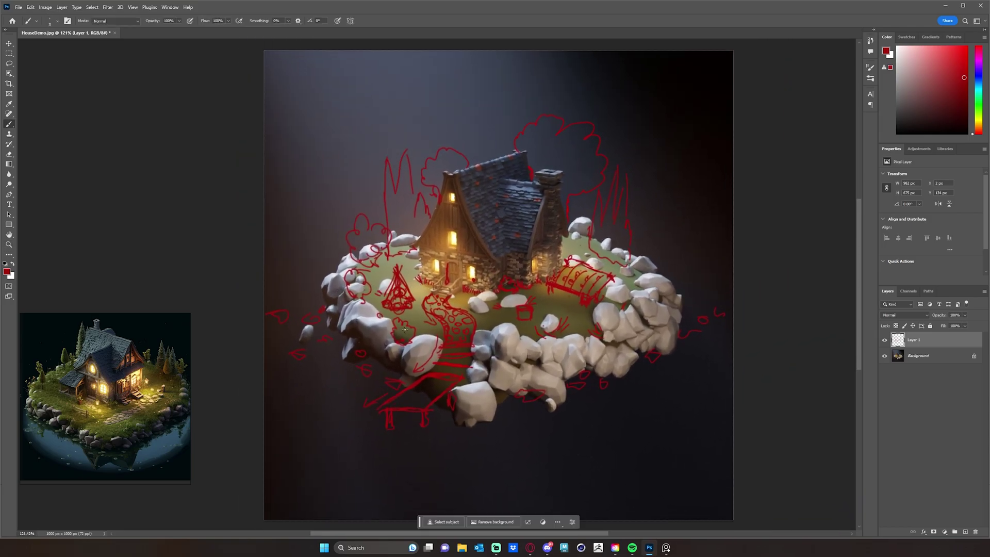
pyautogui.press('space')
pyautogui.moveTo(521, 291); pyautogui.dragTo(555, 290)
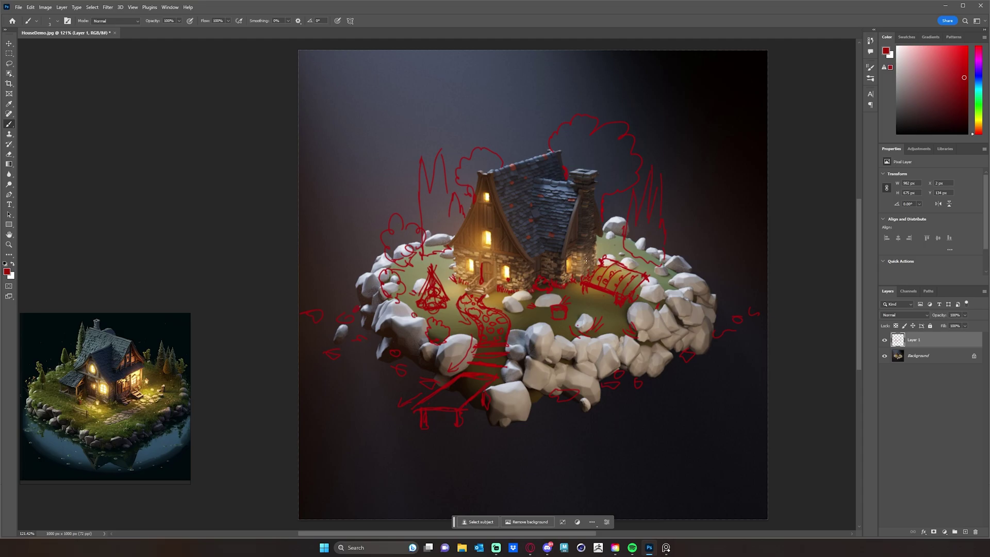
pyautogui.moveTo(595, 268)
pyautogui.mouseDown()
pyautogui.moveTo(608, 265)
pyautogui.moveTo(558, 268)
pyautogui.mouseUp()
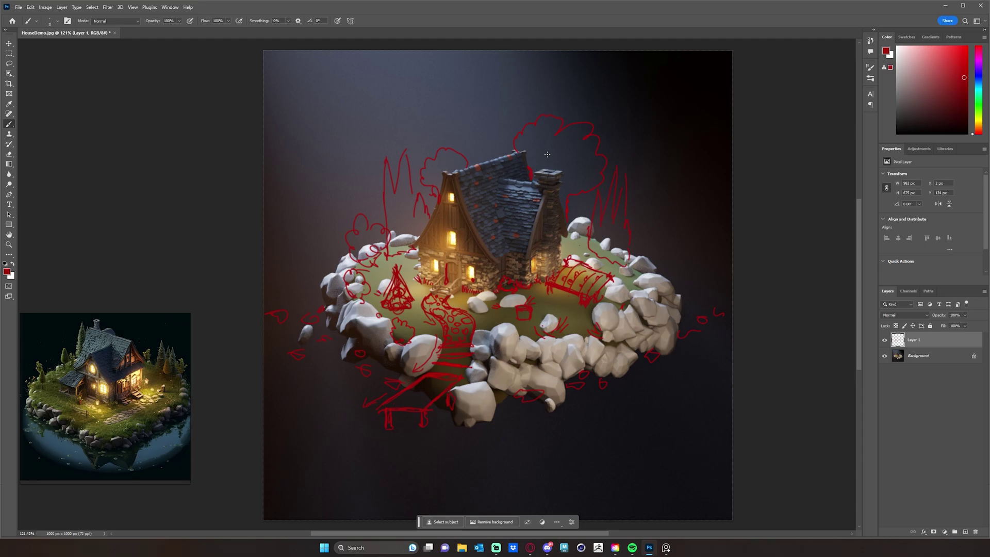
pyautogui.rightClick(548, 331)
pyautogui.click(766, 163)
pyautogui.moveTo(859, 225); pyautogui.dragTo(859, 225)
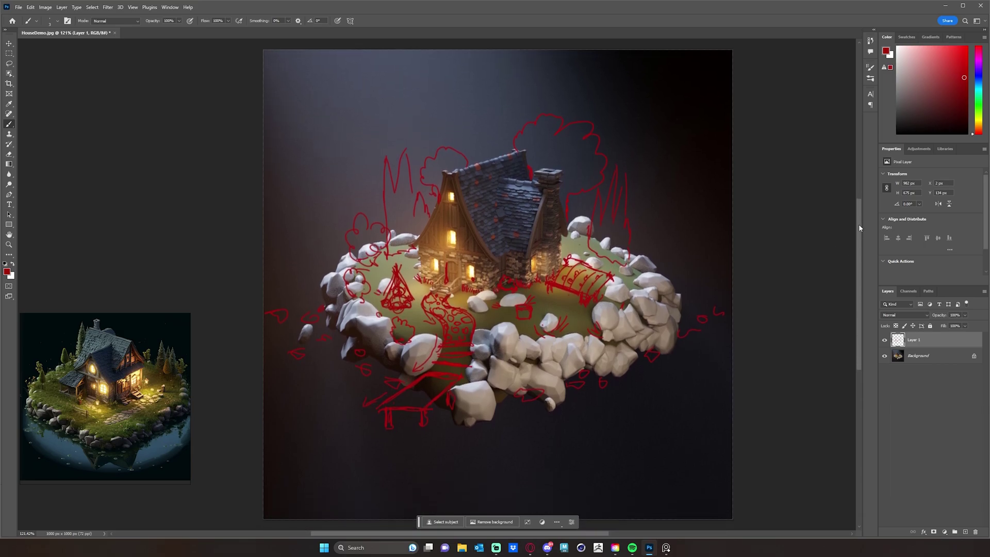